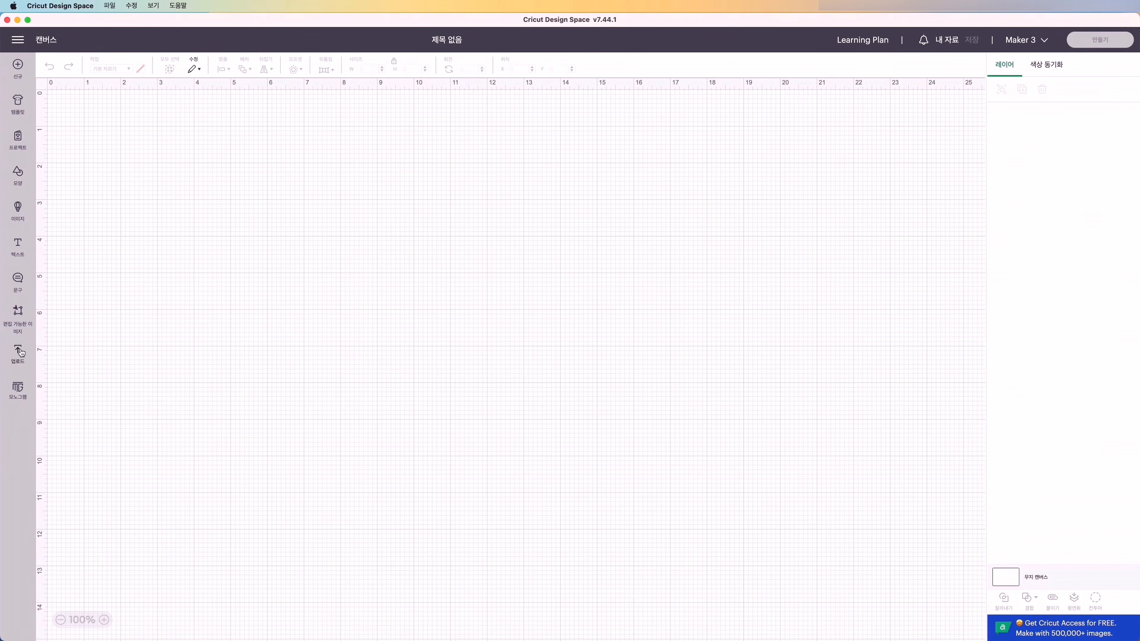
# - Add the previously uploaded lavender cat and the dark purple rectangle to the canvas
pyautogui.click(21, 352)
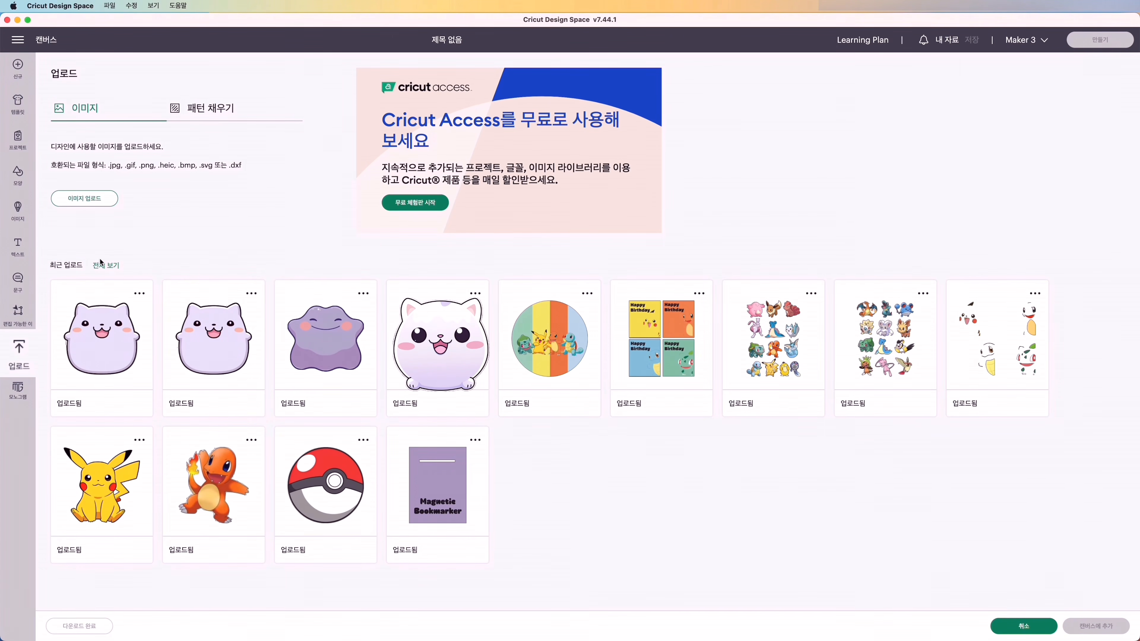
pyautogui.click(106, 265)
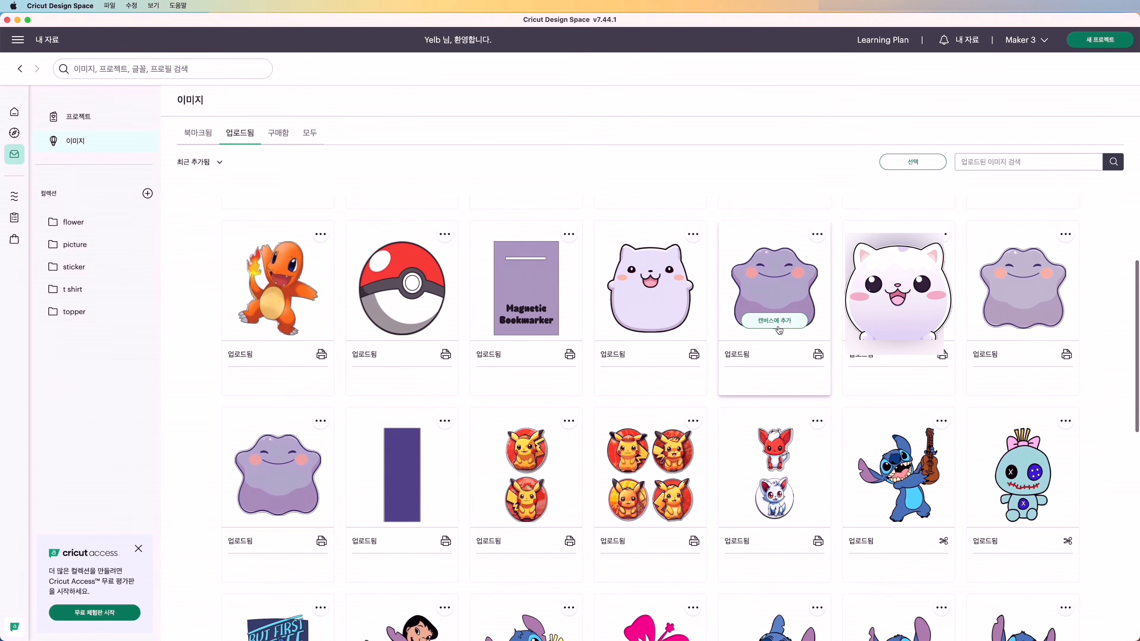
pyautogui.scroll(-1, 648, 287)
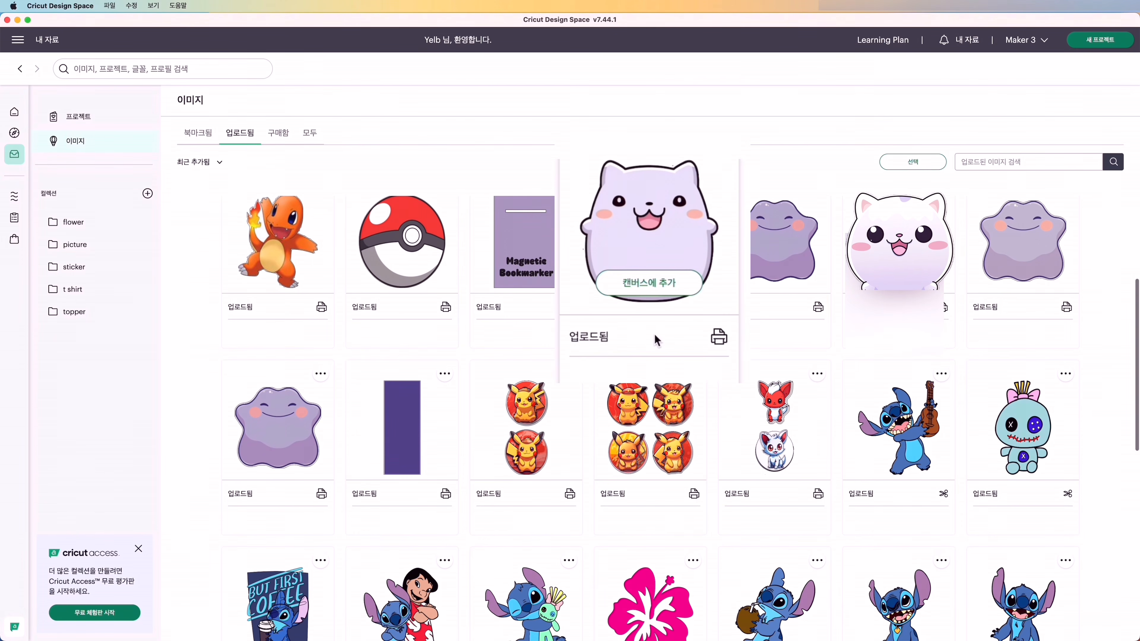
pyautogui.click(659, 290)
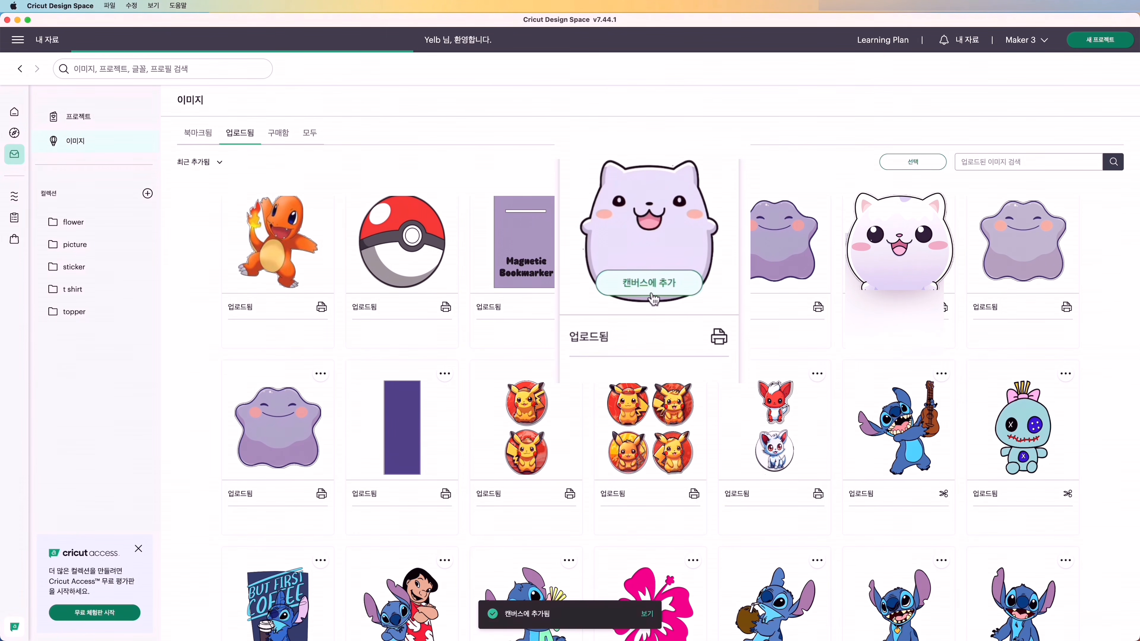
pyautogui.click(400, 470)
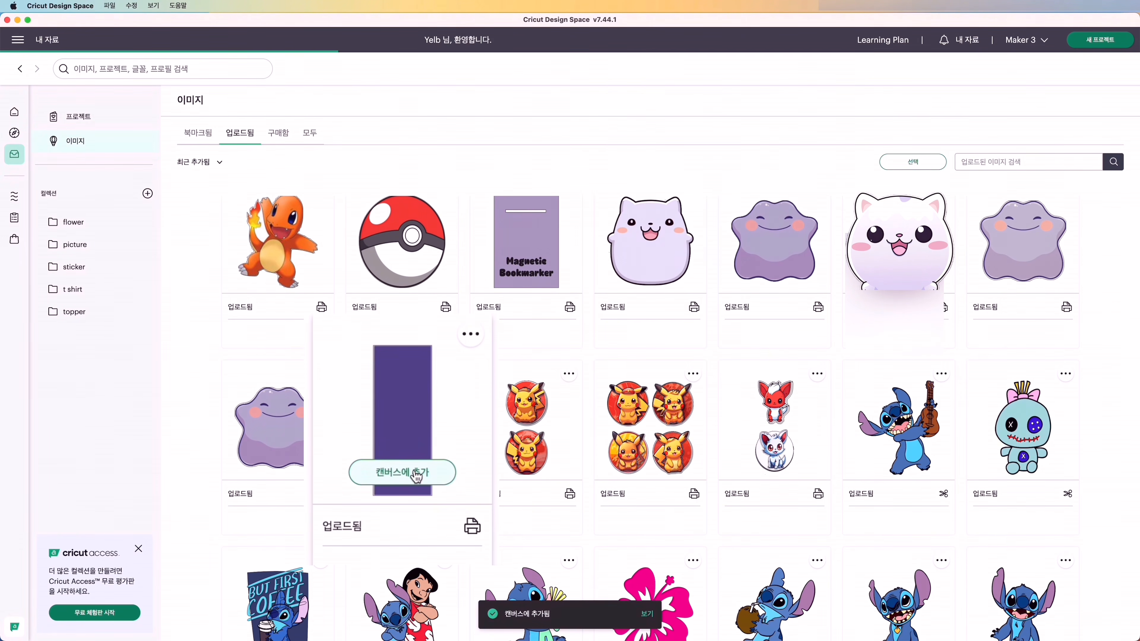
# - Start a new image upload with IMG_0962.PNG from the Downloads folder
pyautogui.click(107, 214)
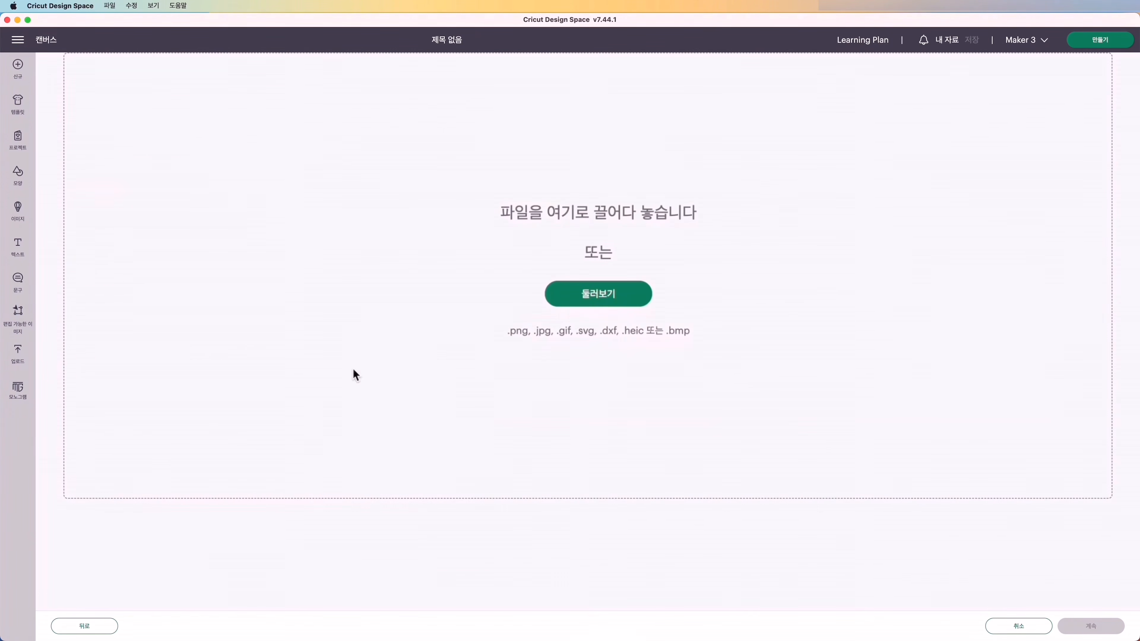
pyautogui.click(620, 296)
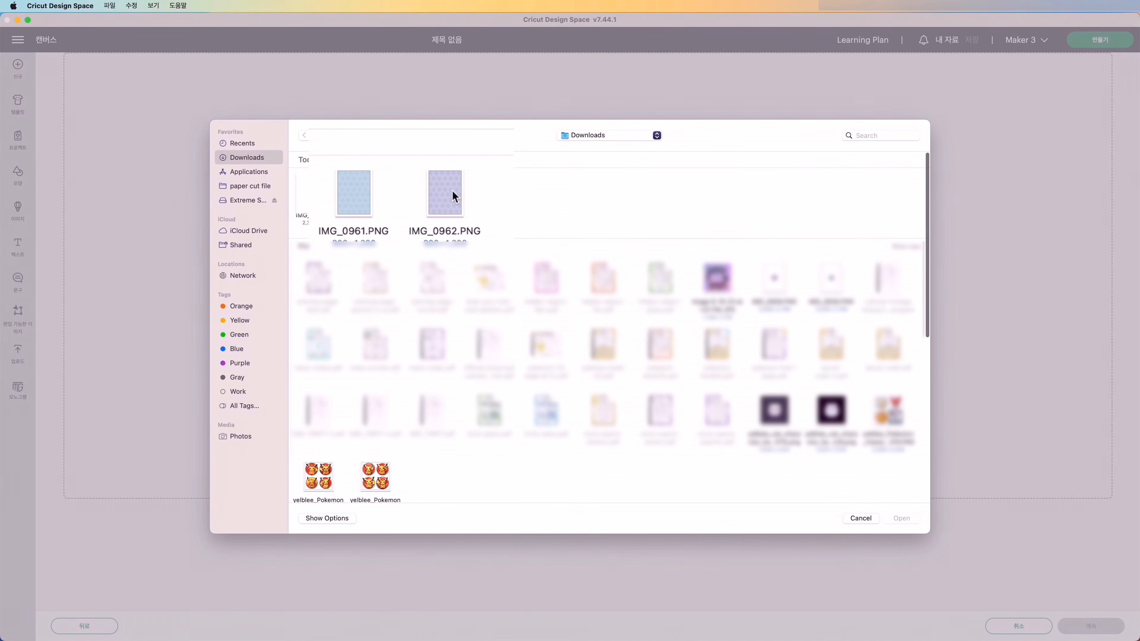
pyautogui.click(445, 193)
pyautogui.click(902, 519)
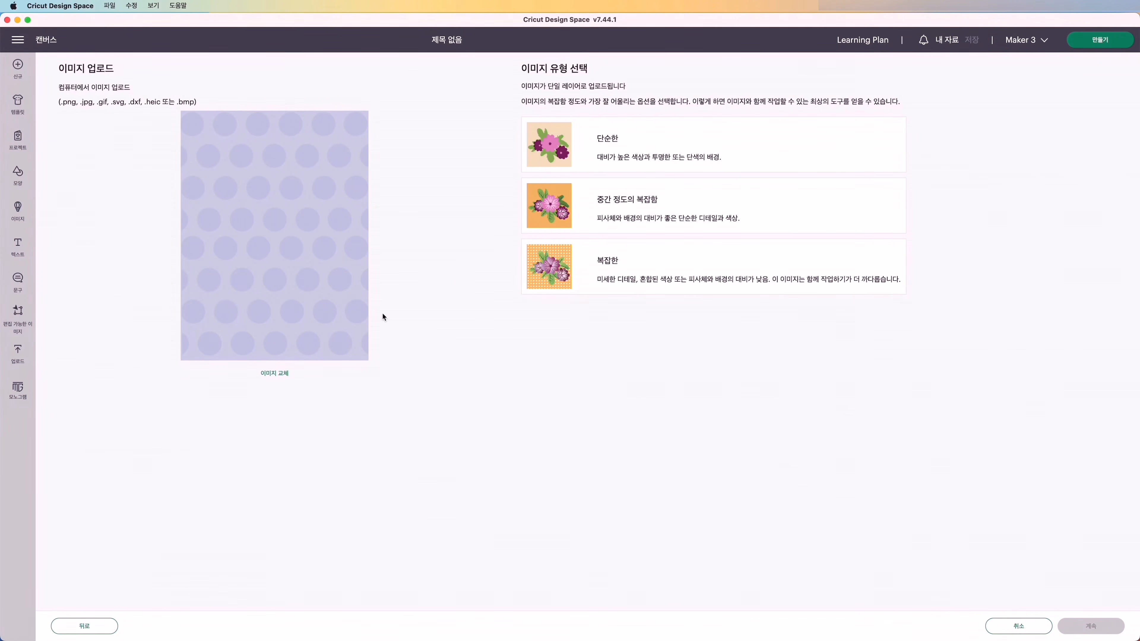
# - Upload the polka-dot pattern as a complex, Print Then Cut image and add it to the canvas
pyautogui.click(633, 287)
pyautogui.click(1102, 622)
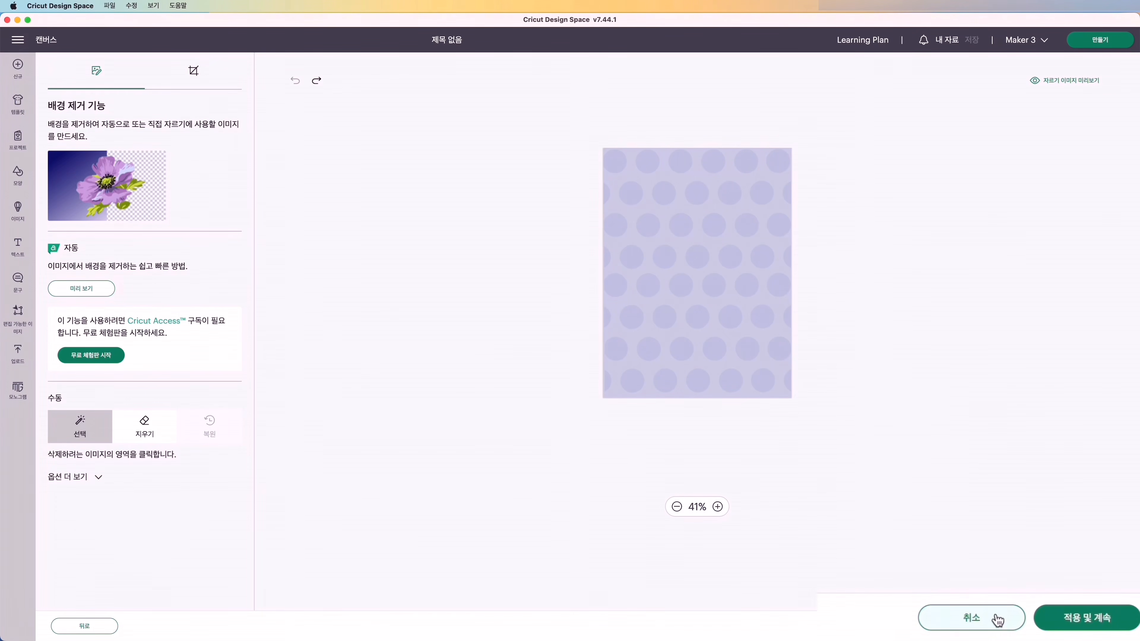
pyautogui.click(1088, 625)
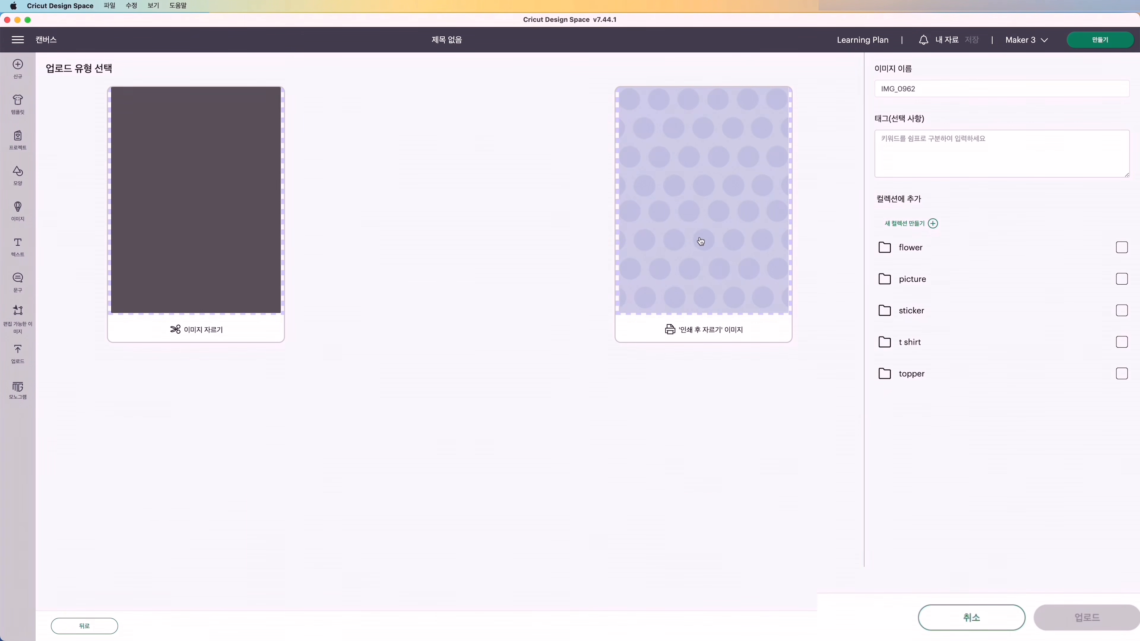
pyautogui.click(695, 264)
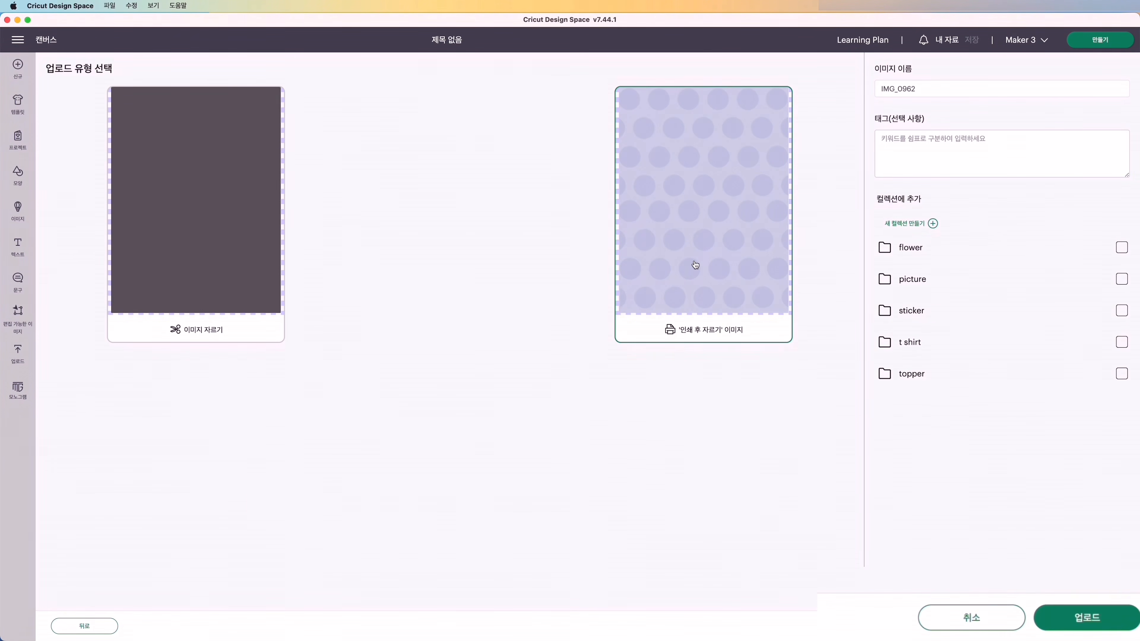
pyautogui.click(1086, 622)
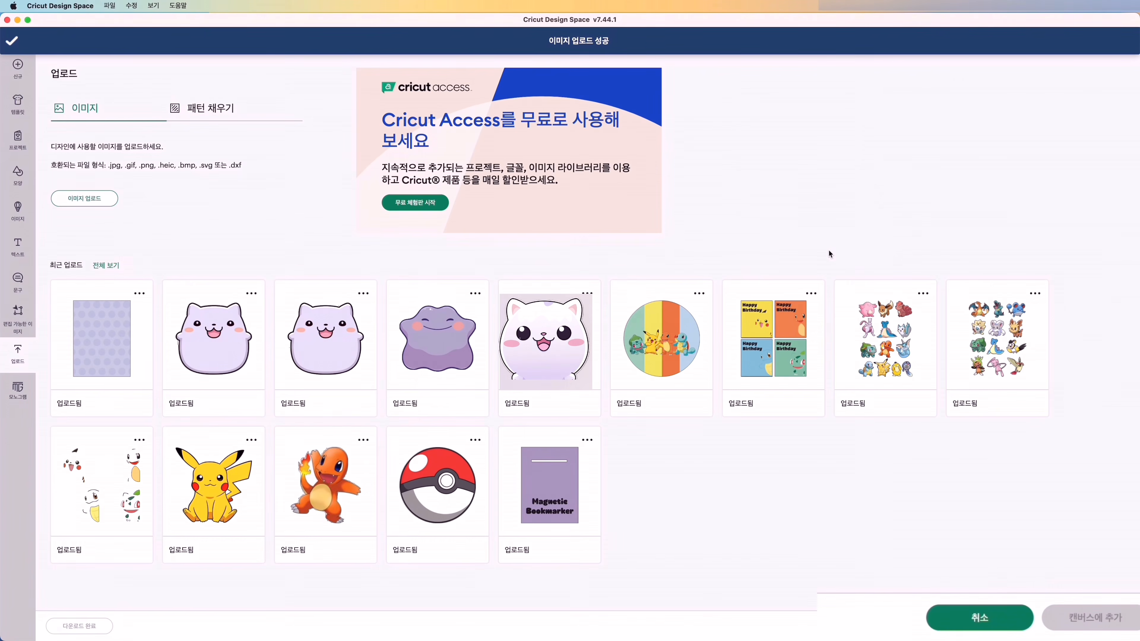
pyautogui.click(1112, 620)
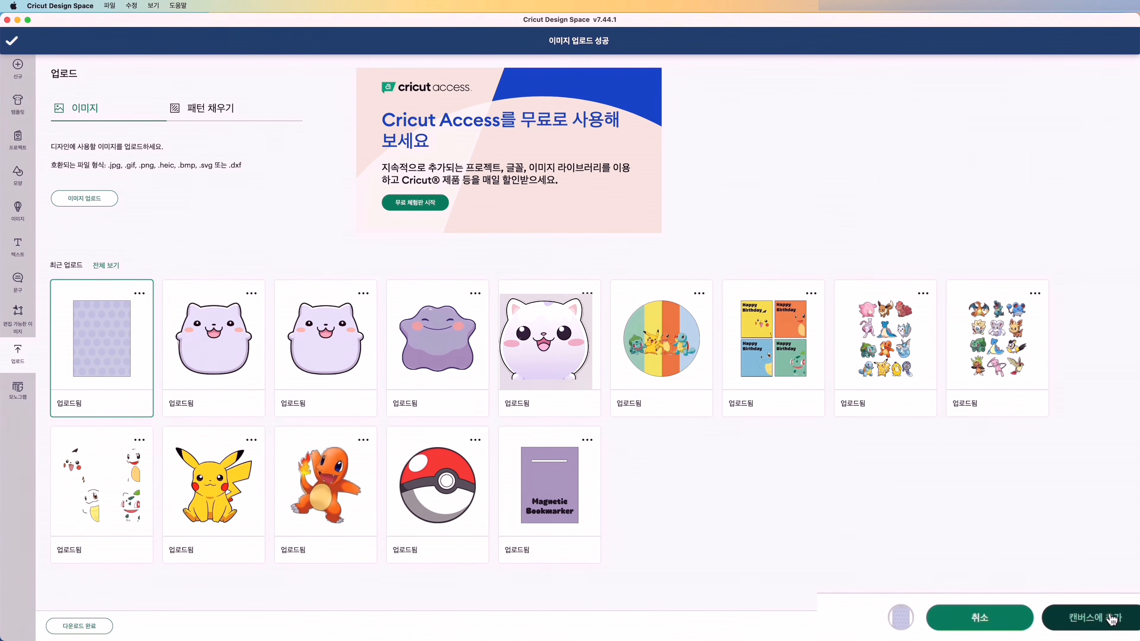
# - Scale the polka-dot pattern proportionally to a width of 3 in
pyautogui.click(365, 70)
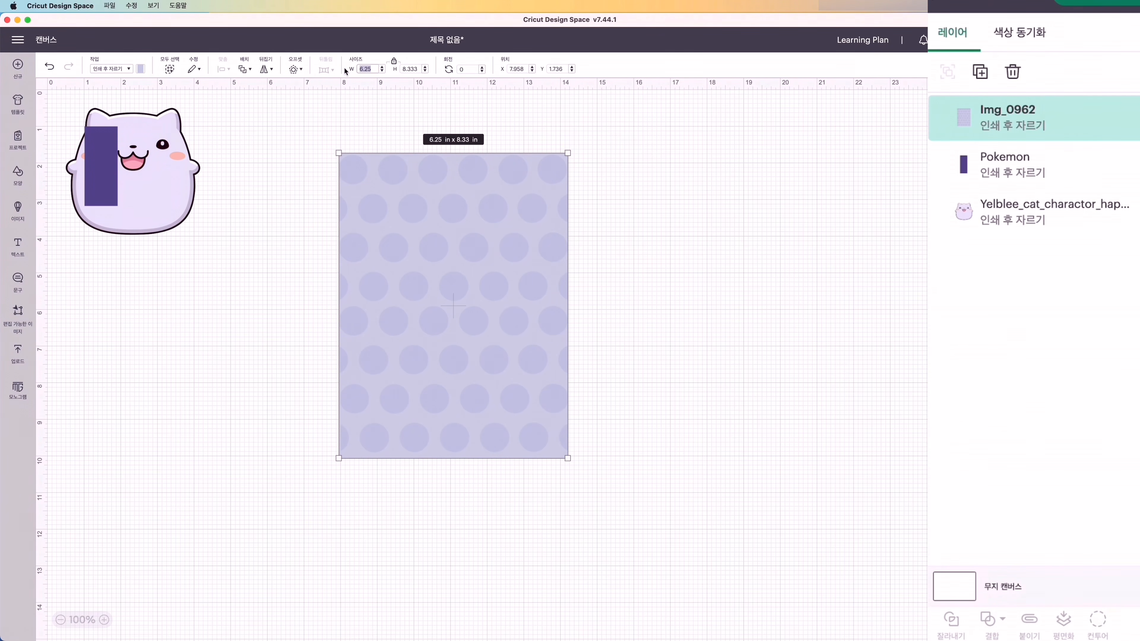
pyautogui.write('3')
pyautogui.press('Return')
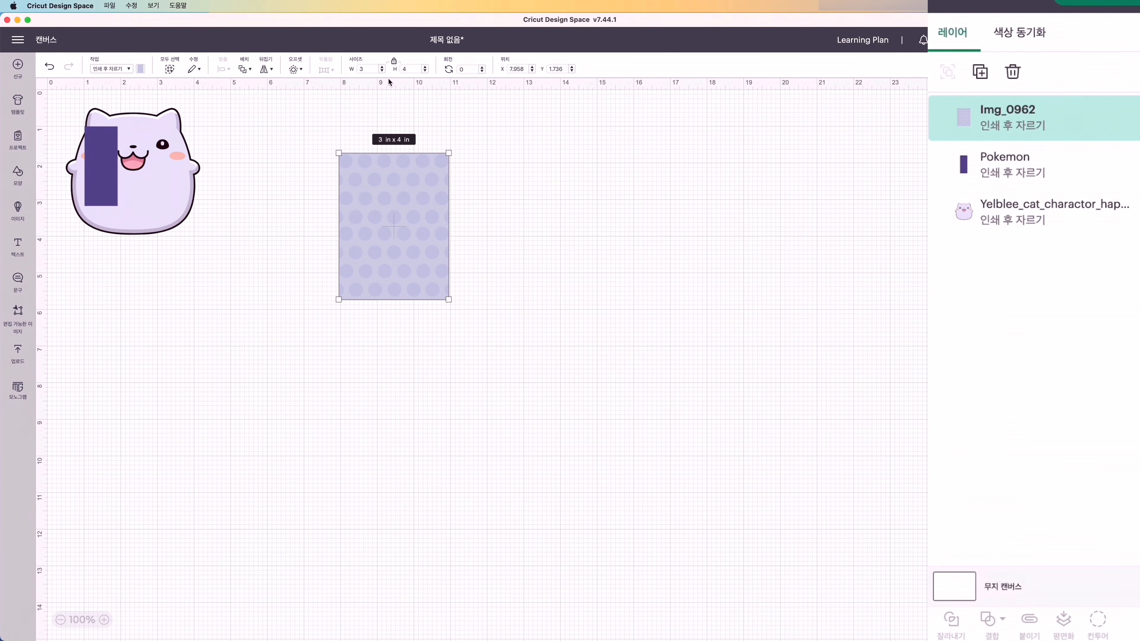
# - Set the polka-dot pattern's width to 2.85 in with its proportions locked
pyautogui.write('2.8')
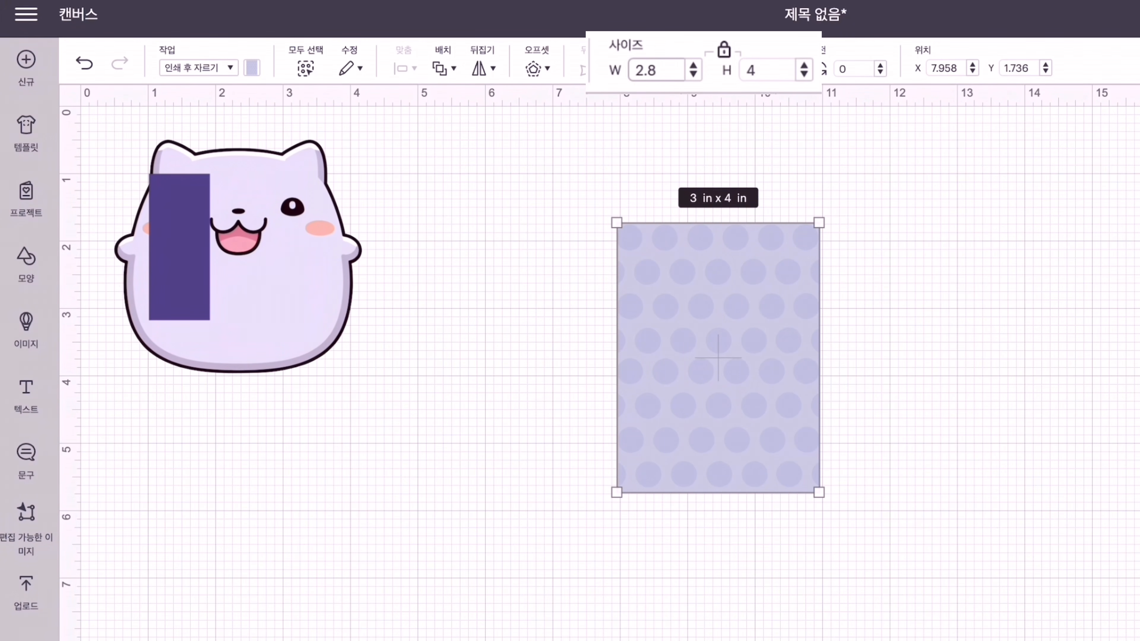
pyautogui.write('5')
pyautogui.press('Return')
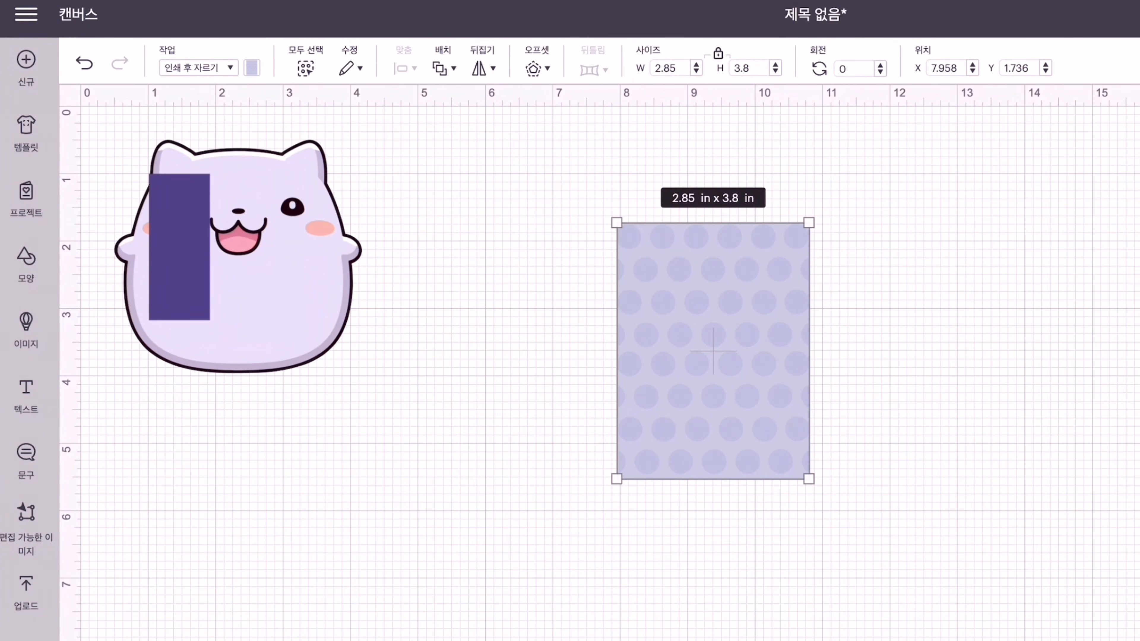
# - Set the polka-dot pattern's width to 2.88 in with its proportions locked
pyautogui.click(675, 68)
pyautogui.press('BackSpace')
pyautogui.write('8')
pyautogui.press('Return')
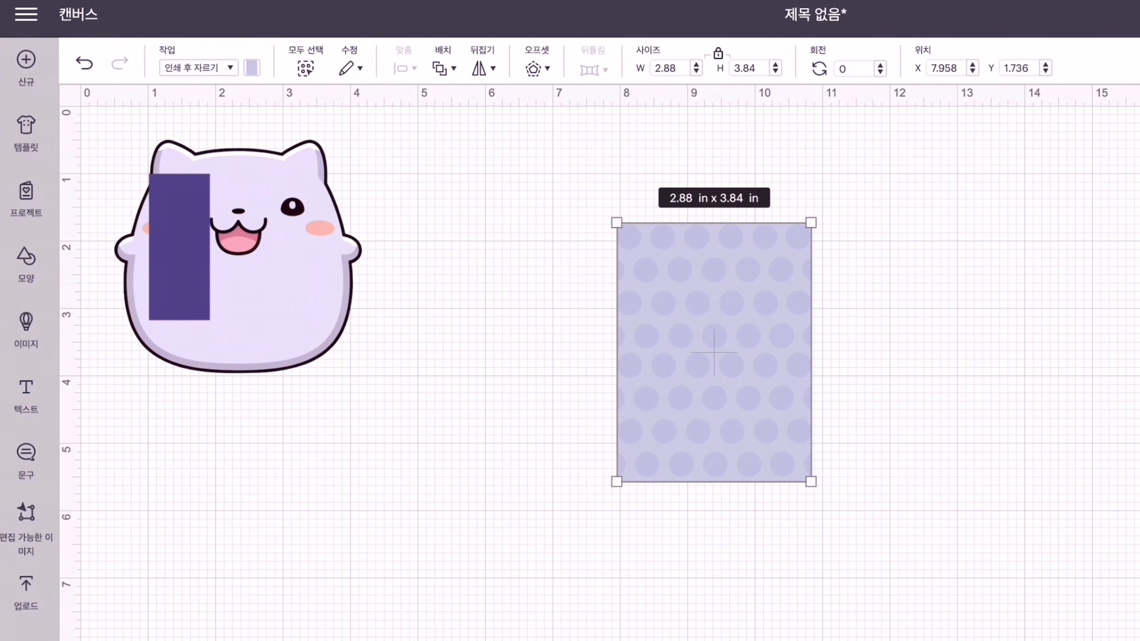
# - Add a rounded square, place it over the upper part of the polka-dot pattern and size it to 2.8 in
pyautogui.click(26, 262)
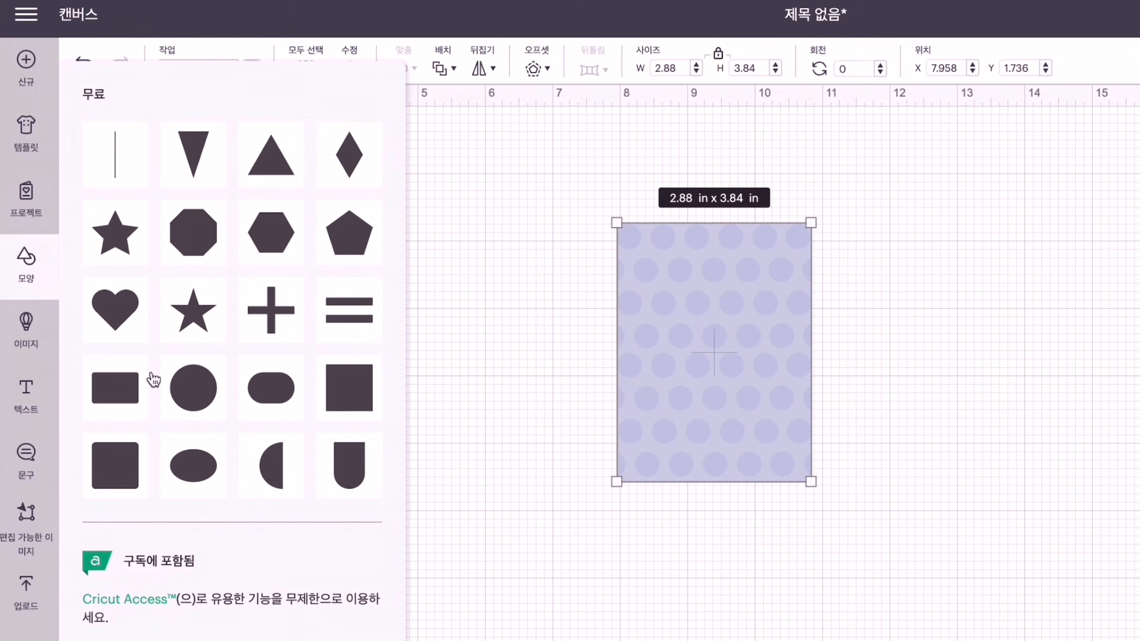
pyautogui.click(114, 471)
pyautogui.moveTo(237, 229); pyautogui.dragTo(712, 282)
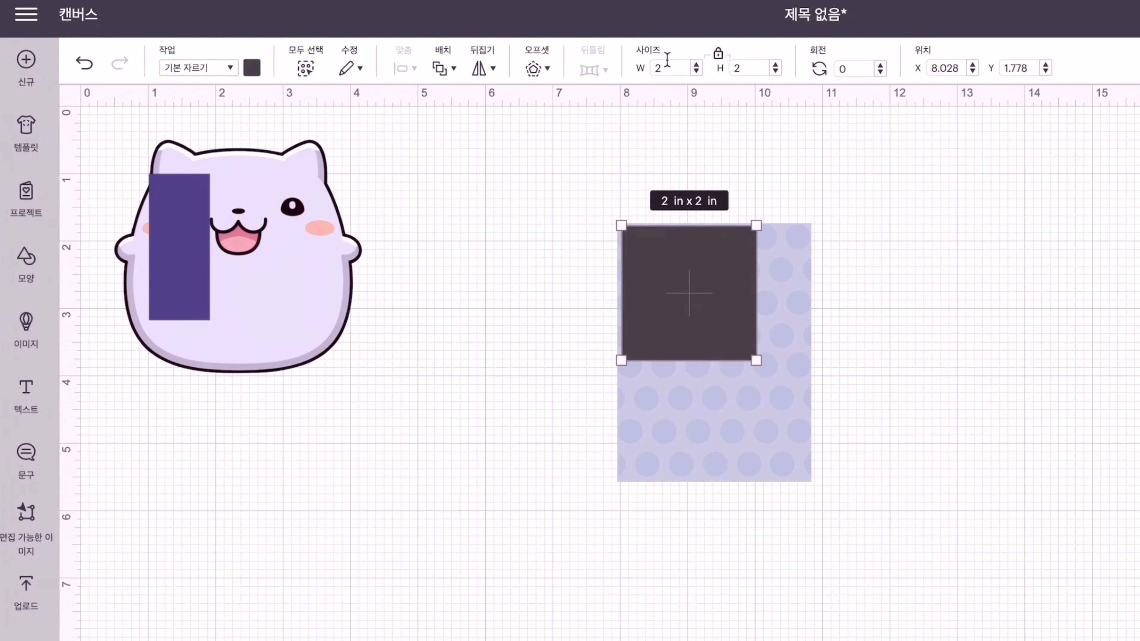
pyautogui.write('.8')
pyautogui.press('Return')
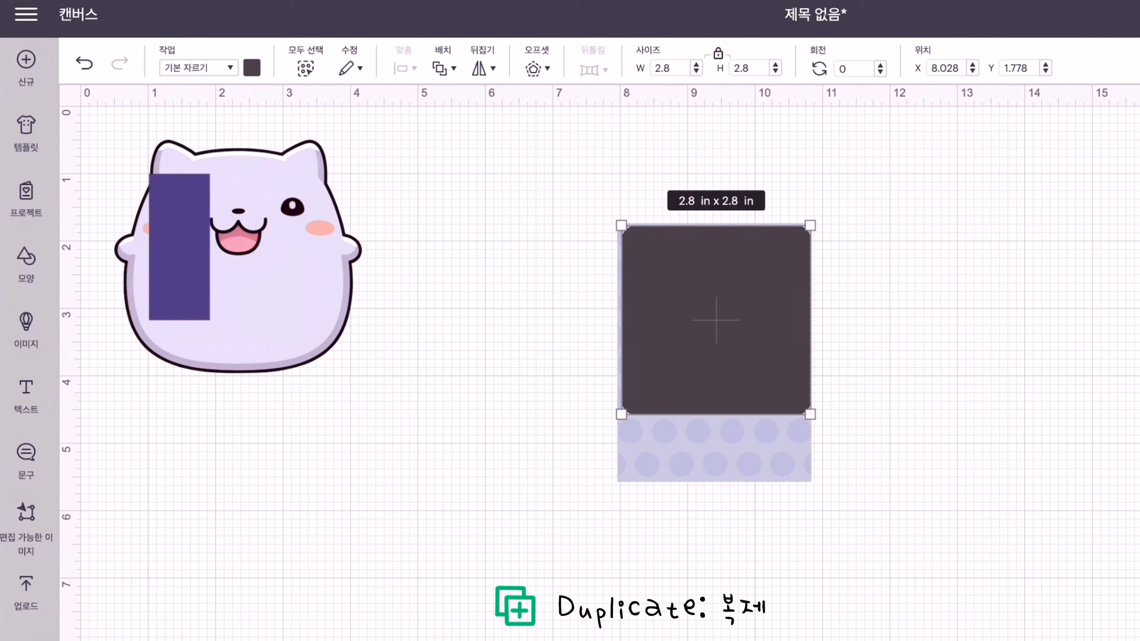
# - Duplicate the rounded square and overlap the copy lower down so both together span about 2.8 by 3.79 in
pyautogui.hotkey('ctrl', 'd')
pyautogui.click(627, 371)
pyautogui.moveTo(320, 326); pyautogui.dragTo(756, 407)
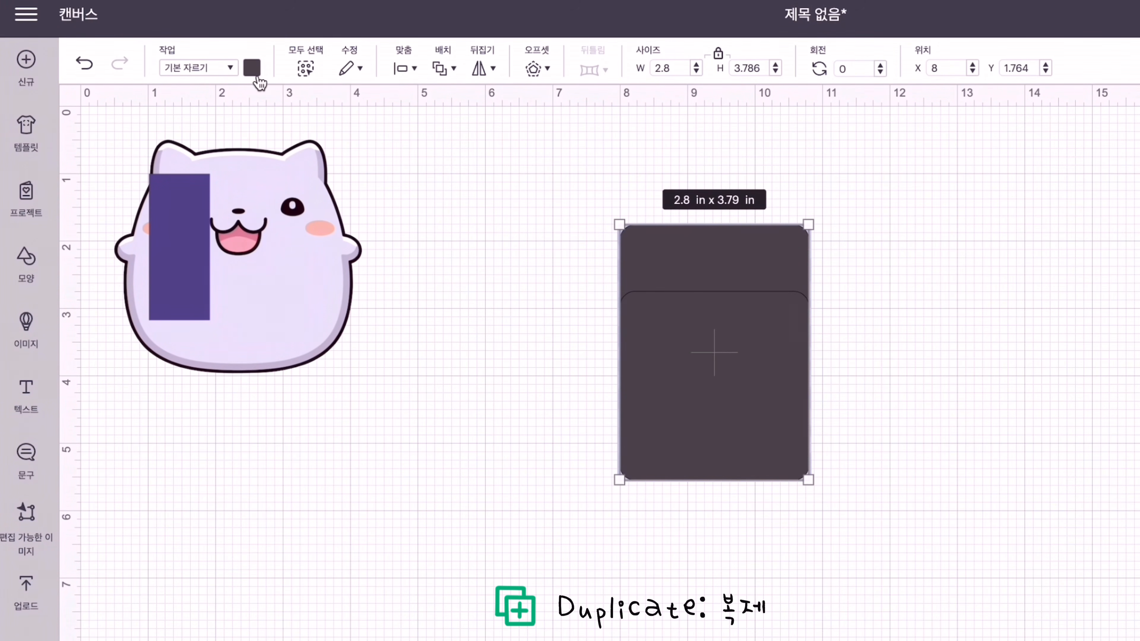
# - Centre the two rounded squares horizontally and weld them into one rounded rectangle
pyautogui.click(407, 68)
pyautogui.click(434, 171)
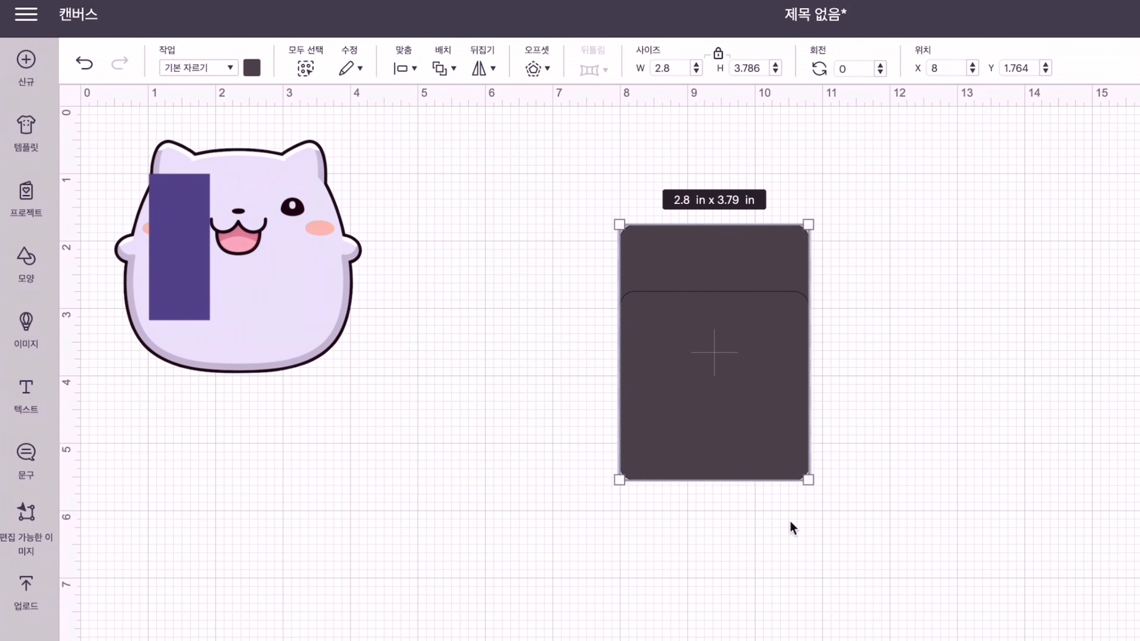
pyautogui.click(1005, 622)
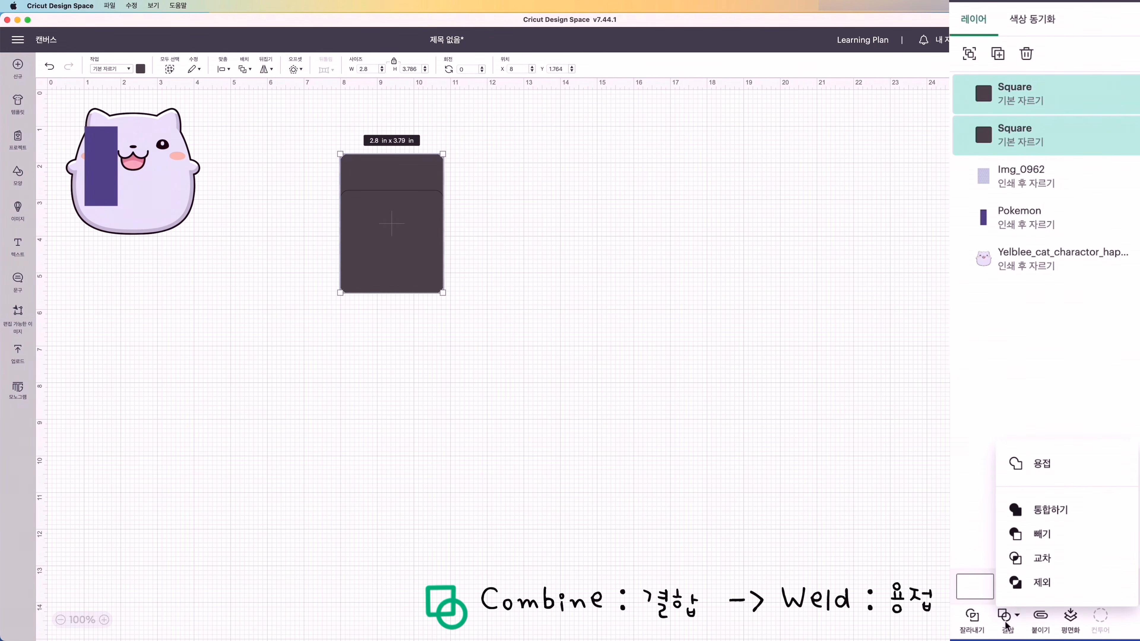
pyautogui.click(1059, 465)
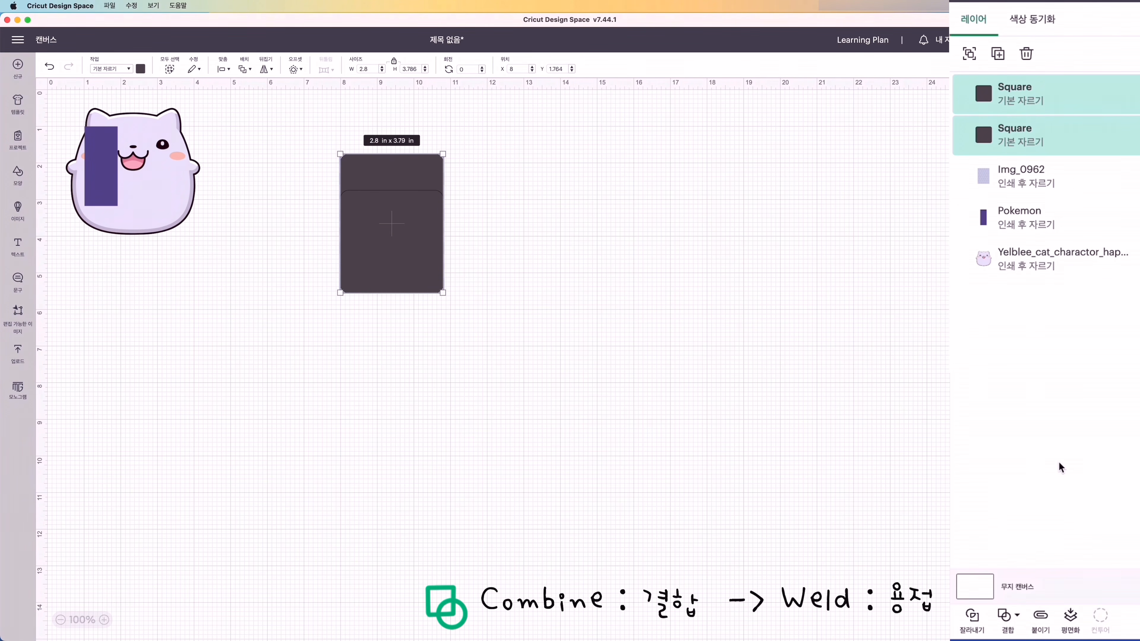
# - Centre the welded rounded rectangle on the polka-dot pattern and slice the two shapes
pyautogui.click(1041, 101)
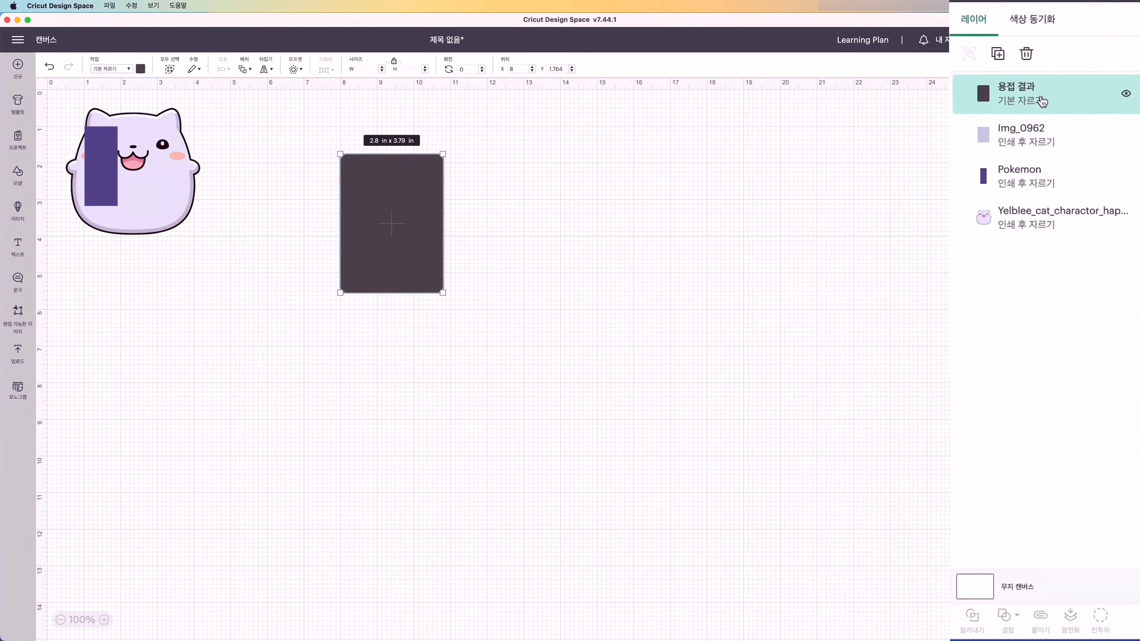
pyautogui.keyDown('shift'); pyautogui.click(1032, 133); pyautogui.keyUp('shift')
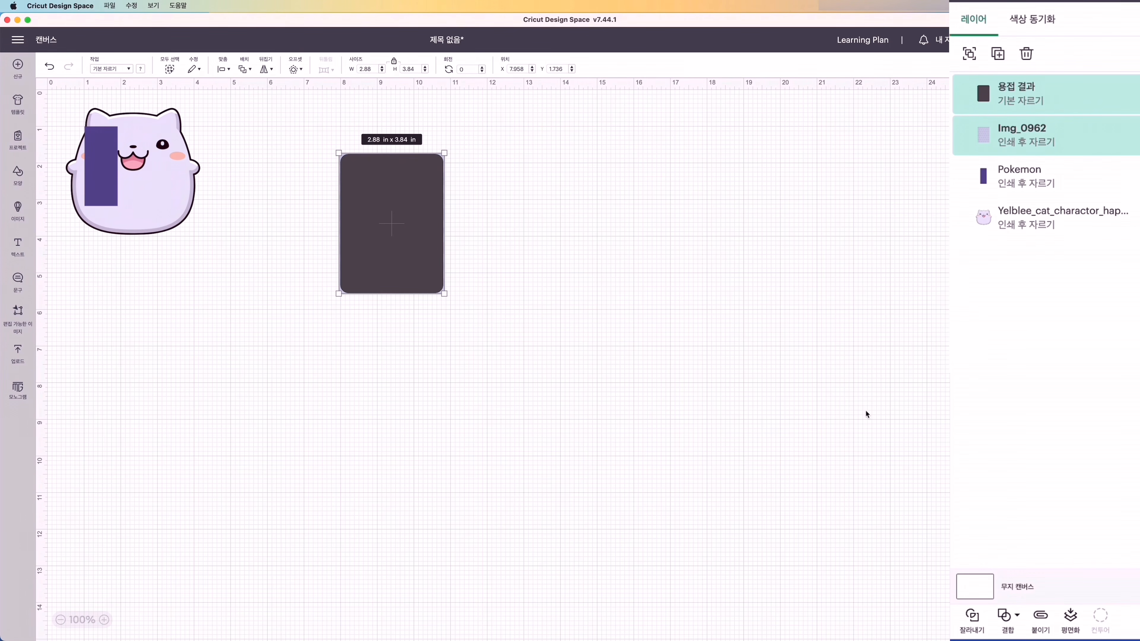
pyautogui.click(223, 69)
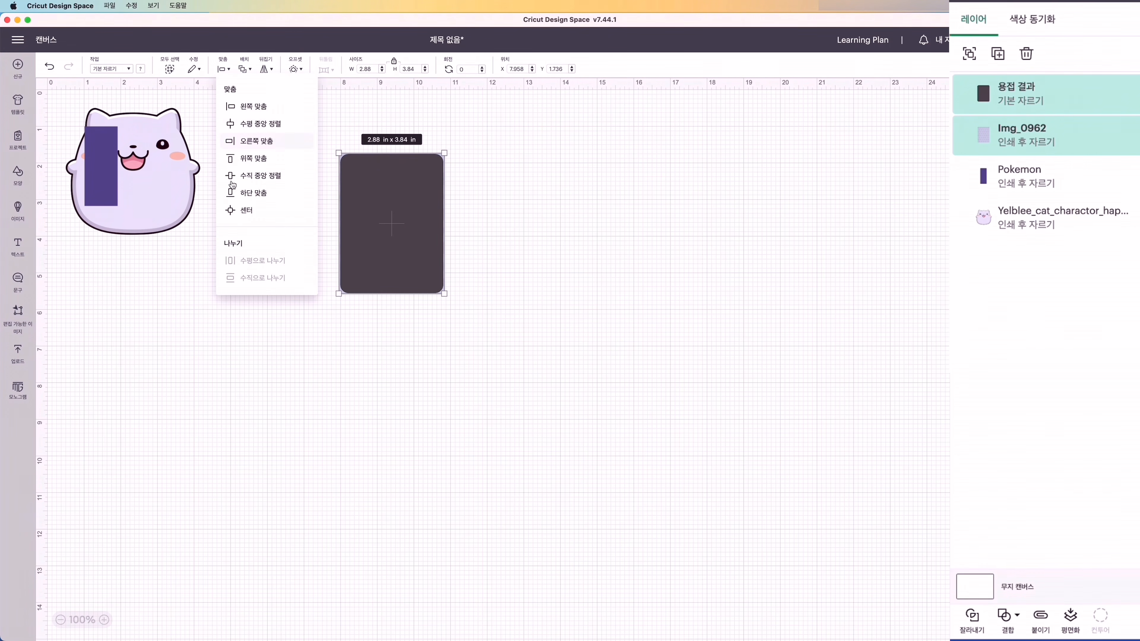
pyautogui.click(242, 211)
pyautogui.click(969, 619)
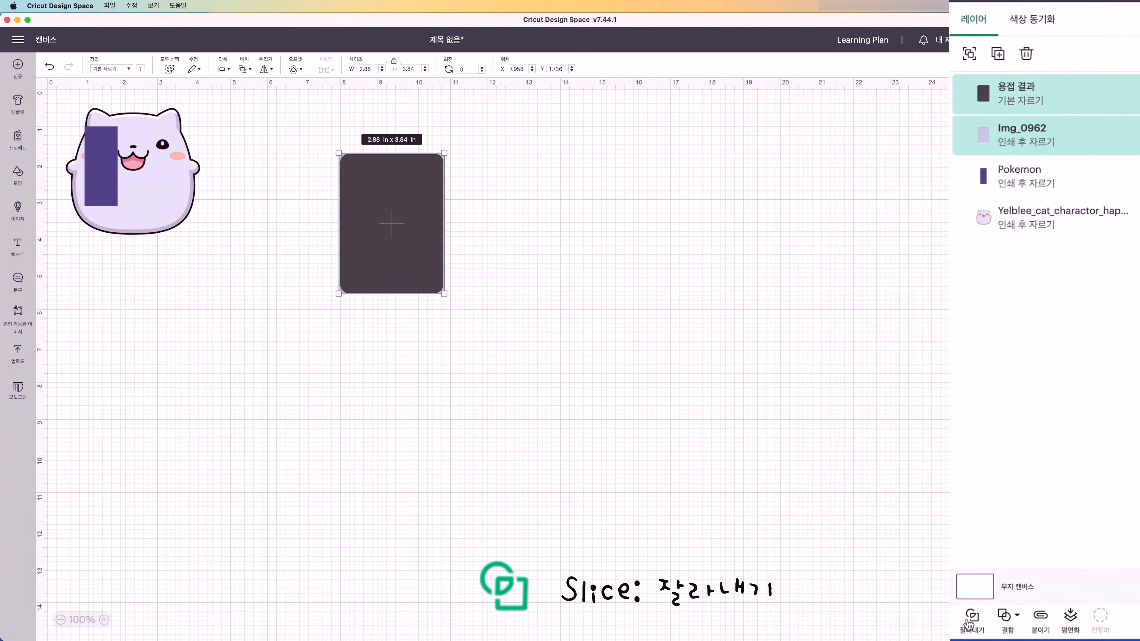
# - Separate the sliced pieces and delete the leftover pattern border, keeping the polka-dot card and the dark card
pyautogui.moveTo(408, 219); pyautogui.dragTo(392, 243)
pyautogui.click(390, 224)
pyautogui.press('Delete')
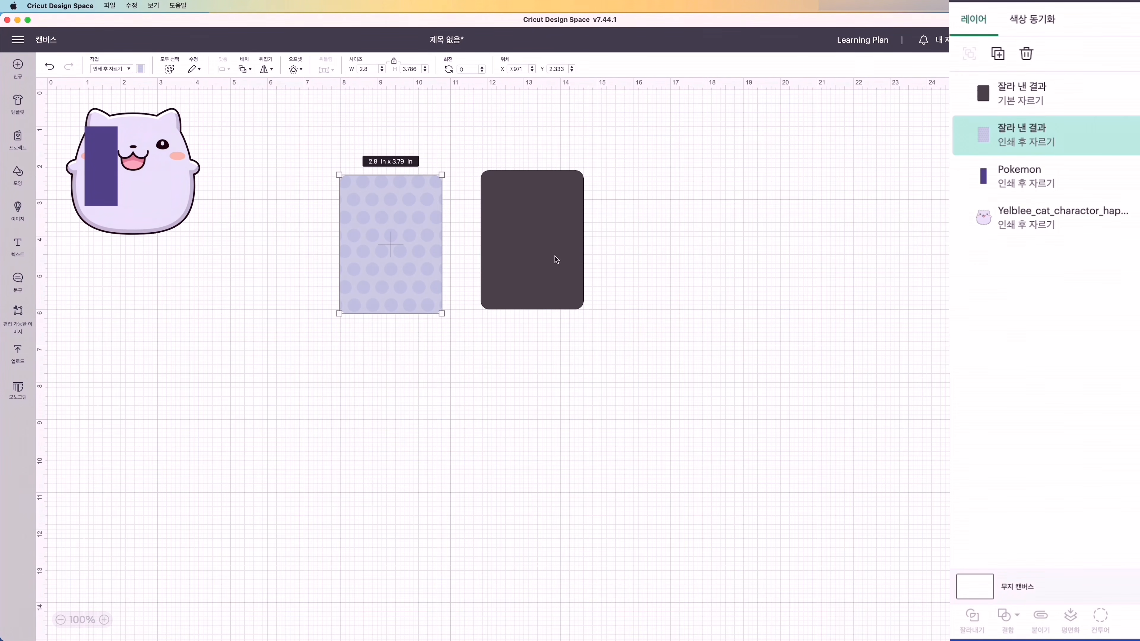
# - Add a square, flatten it into a thin horizontal bar and place it near the polka-dot card's upper edge
pyautogui.click(18, 174)
pyautogui.click(199, 255)
pyautogui.moveTo(151, 231); pyautogui.dragTo(402, 206)
pyautogui.click(401, 62)
# - Centre the thin bar horizontally on the polka-dot card and group the two
pyautogui.moveTo(315, 139); pyautogui.dragTo(444, 412)
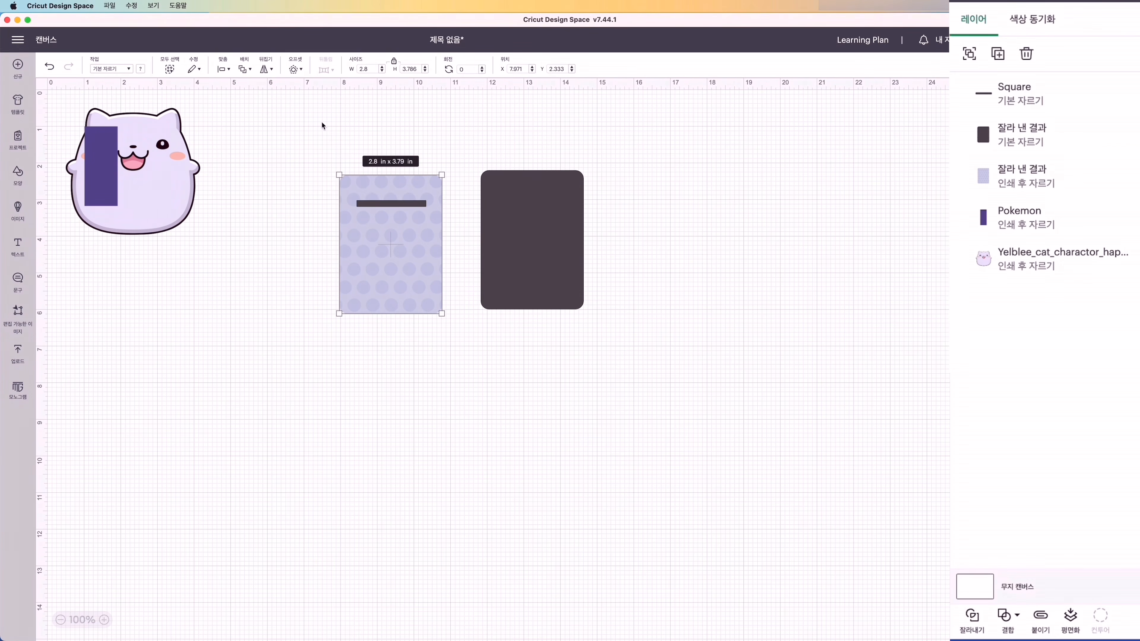
pyautogui.click(223, 70)
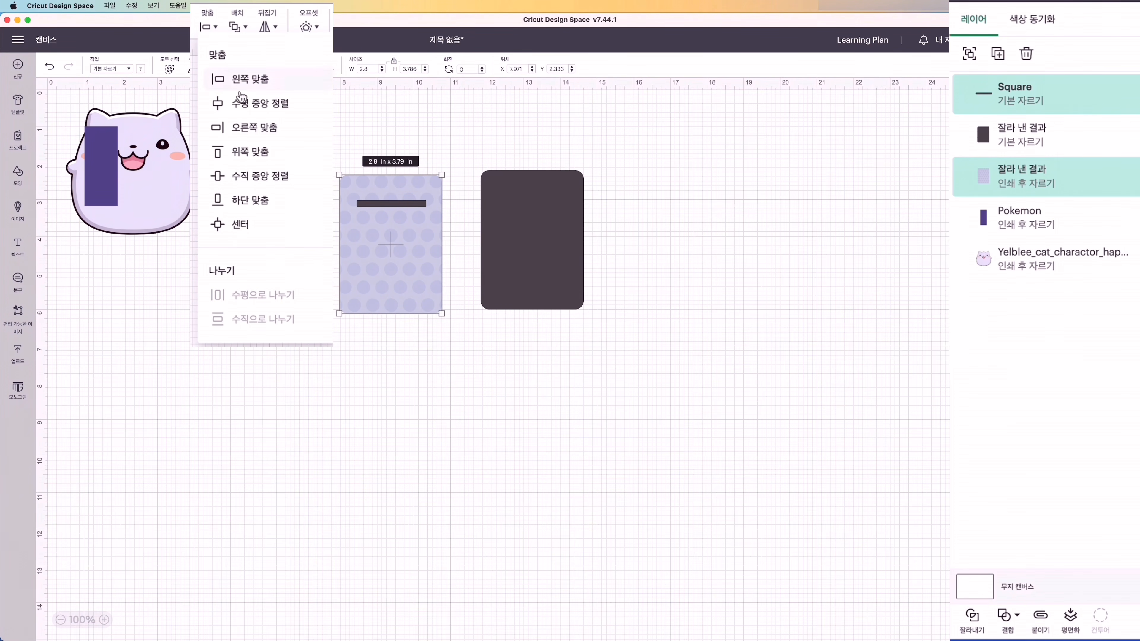
pyautogui.click(248, 104)
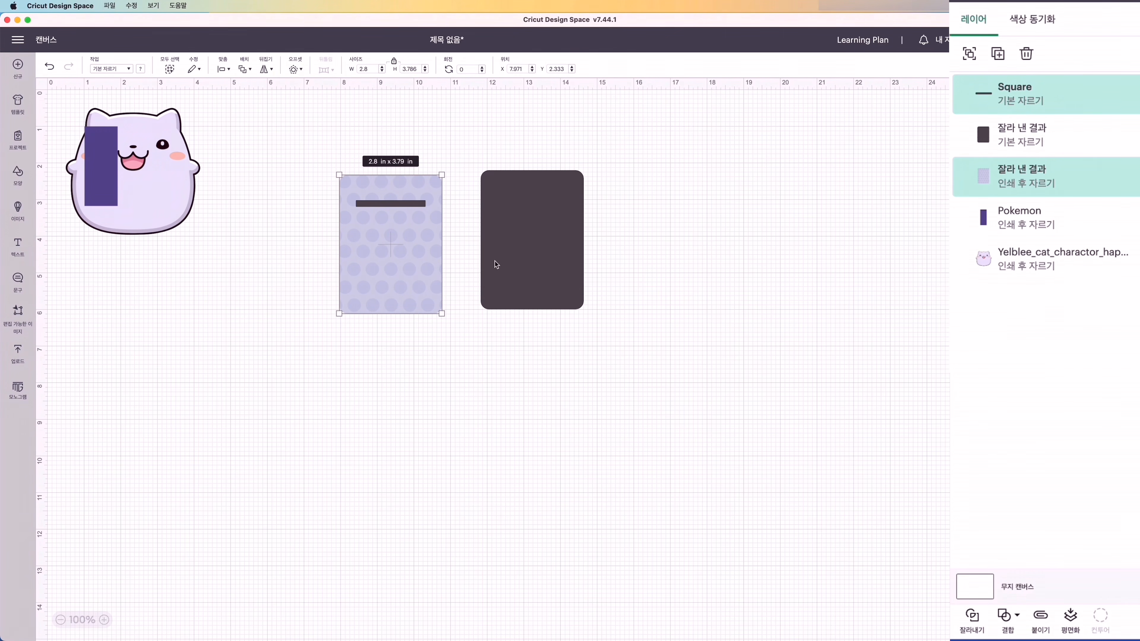
pyautogui.click(969, 54)
# - Move the dark card aside and place the cat at a smaller size on the polka-dot card below the bar
pyautogui.click(570, 203)
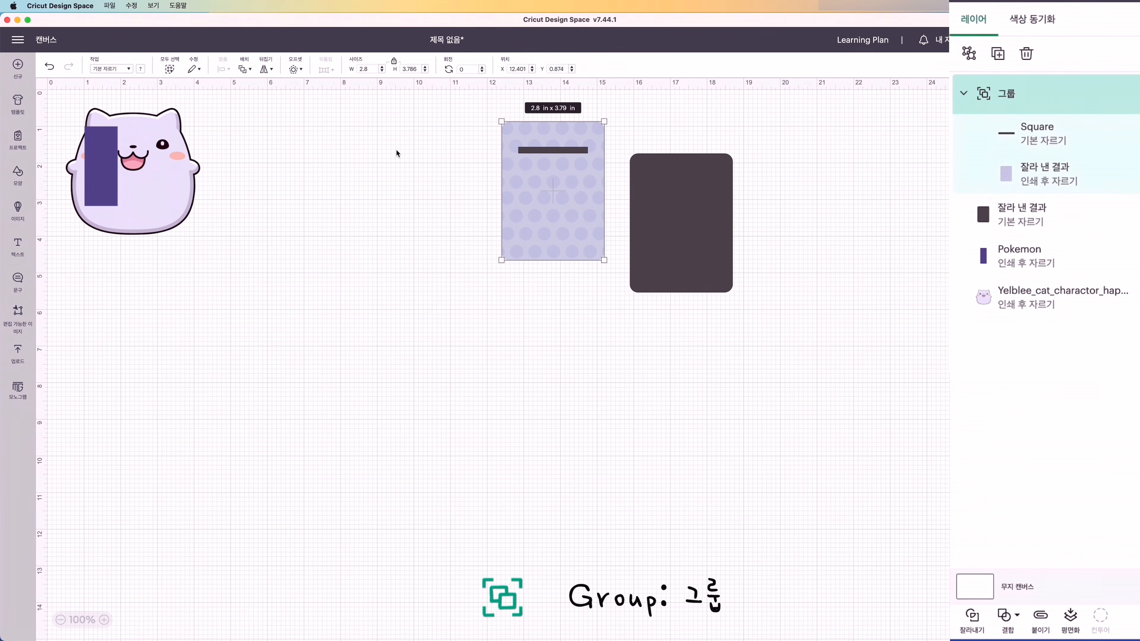
pyautogui.moveTo(141, 174); pyautogui.dragTo(378, 252)
pyautogui.moveTo(552, 219); pyautogui.dragTo(470, 252)
pyautogui.click(380, 249)
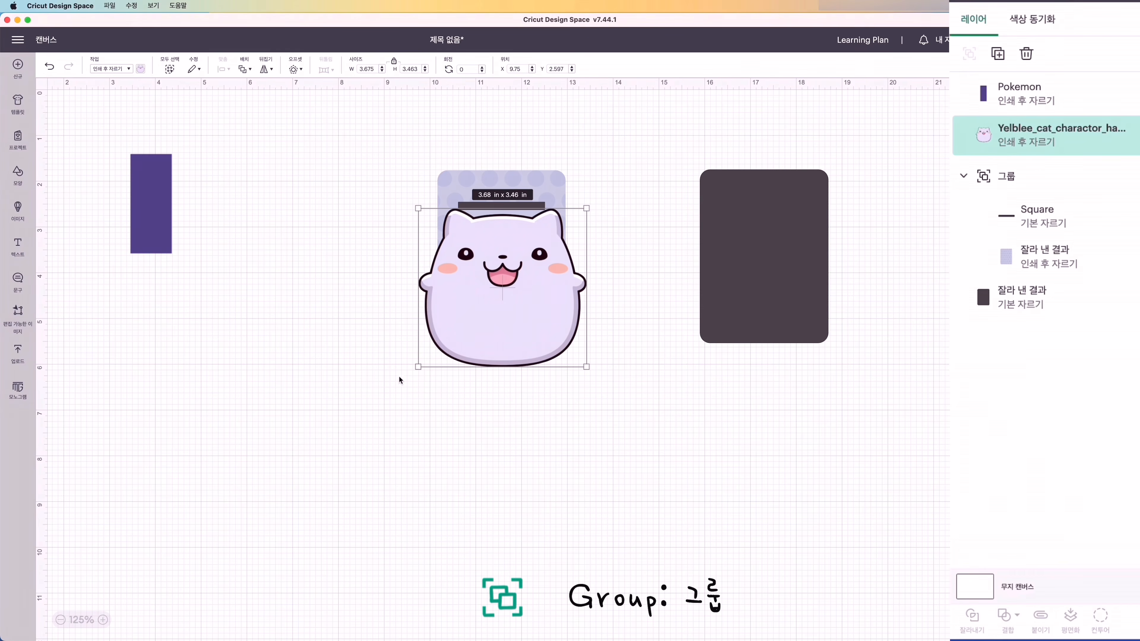
# - Resize the dark card to the Letter-size Print Then Cut maximum of 6.82 × 9.32 in and move it beside the polka-dot card
pyautogui.click(764, 255)
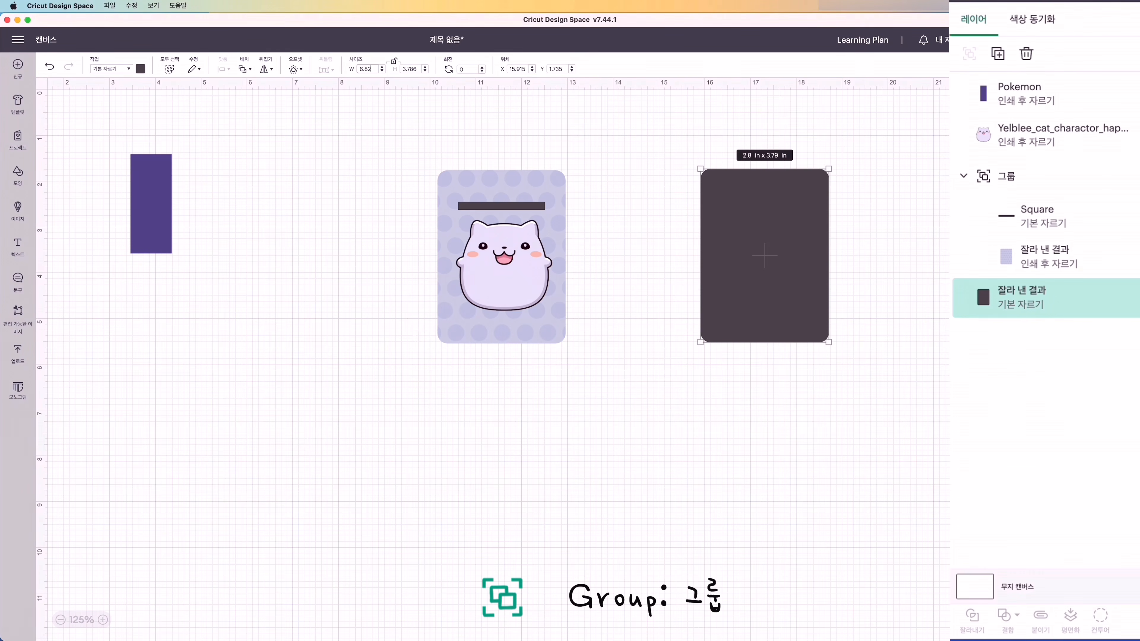
pyautogui.click(410, 68)
pyautogui.moveTo(411, 72); pyautogui.dragTo(398, 69)
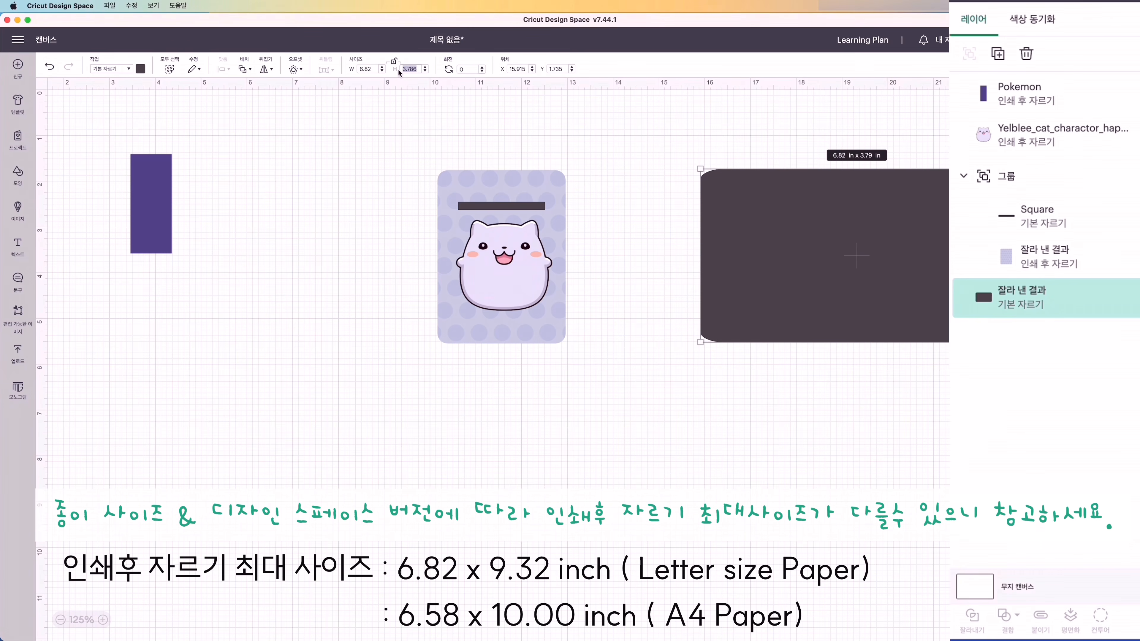
pyautogui.write('9.4')
pyautogui.moveTo(770, 386); pyautogui.dragTo(642, 332)
# - Move the polka-dot card away from the dark card, with the purple strip under its slot bar and the cat at the strip's lower end
pyautogui.click(514, 323)
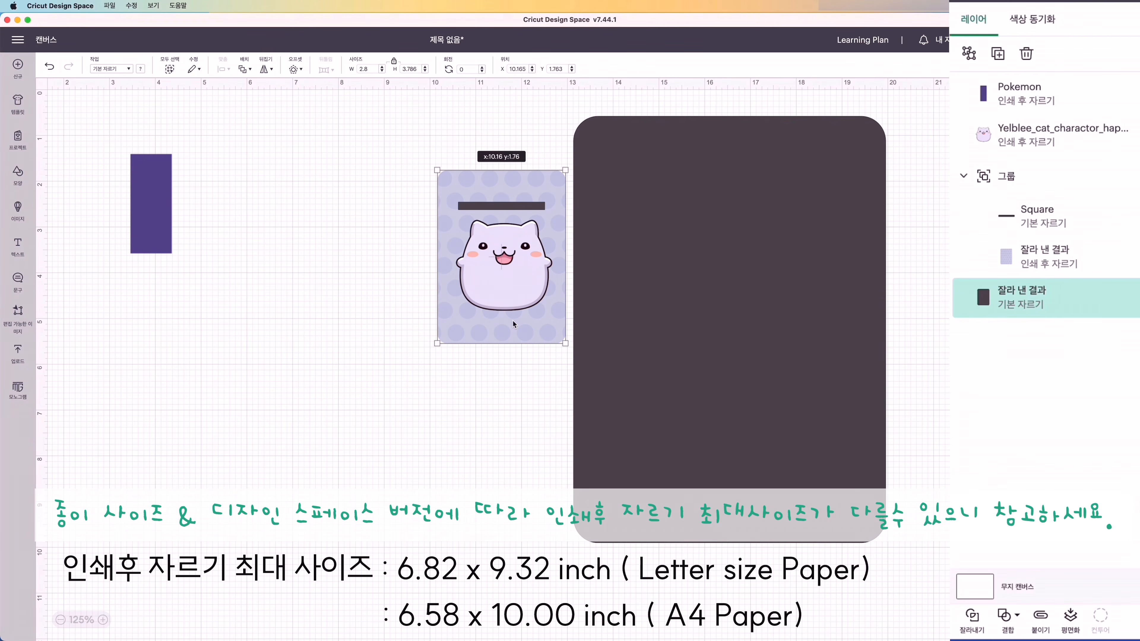
pyautogui.moveTo(514, 324); pyautogui.dragTo(375, 314)
pyautogui.moveTo(502, 295); pyautogui.dragTo(366, 294)
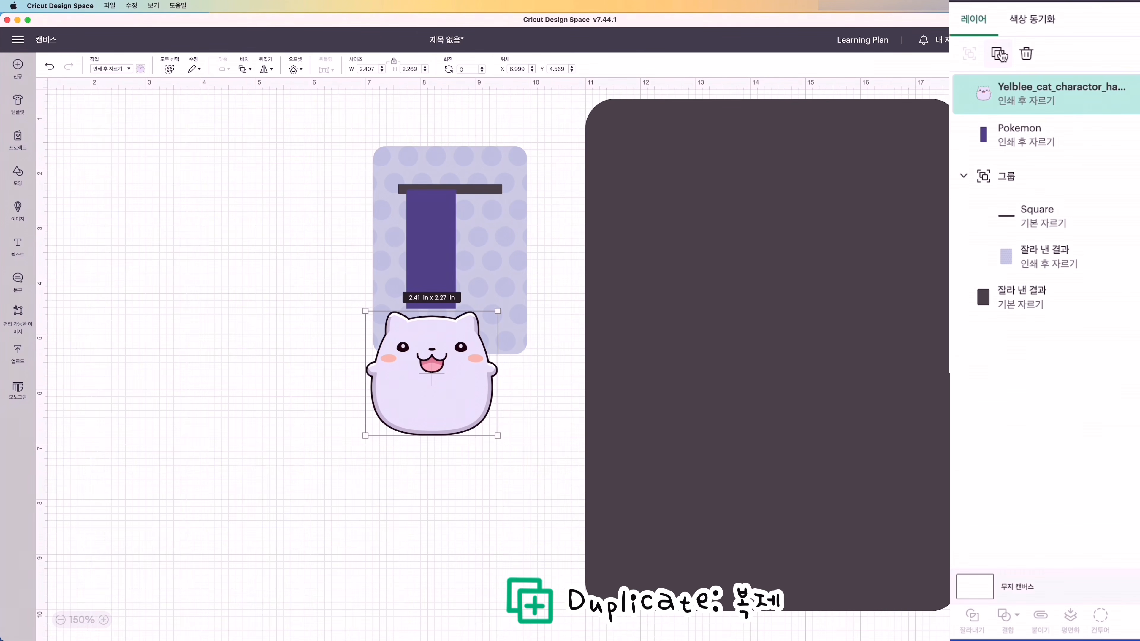
# - Duplicate the cat and flip the copy vertically
pyautogui.click(998, 54)
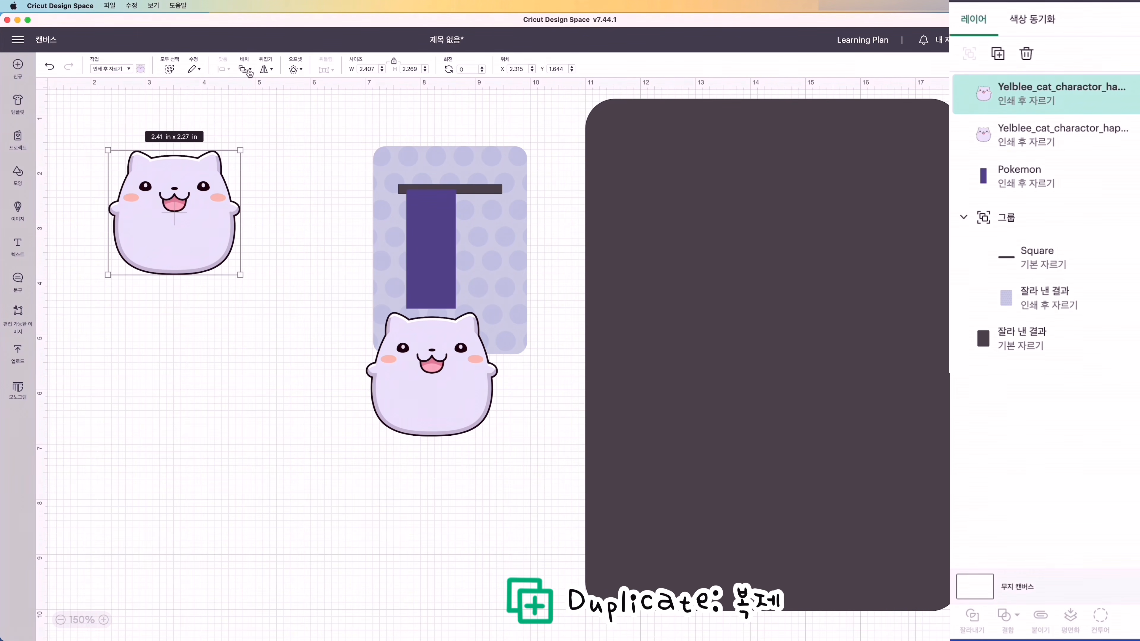
pyautogui.click(268, 70)
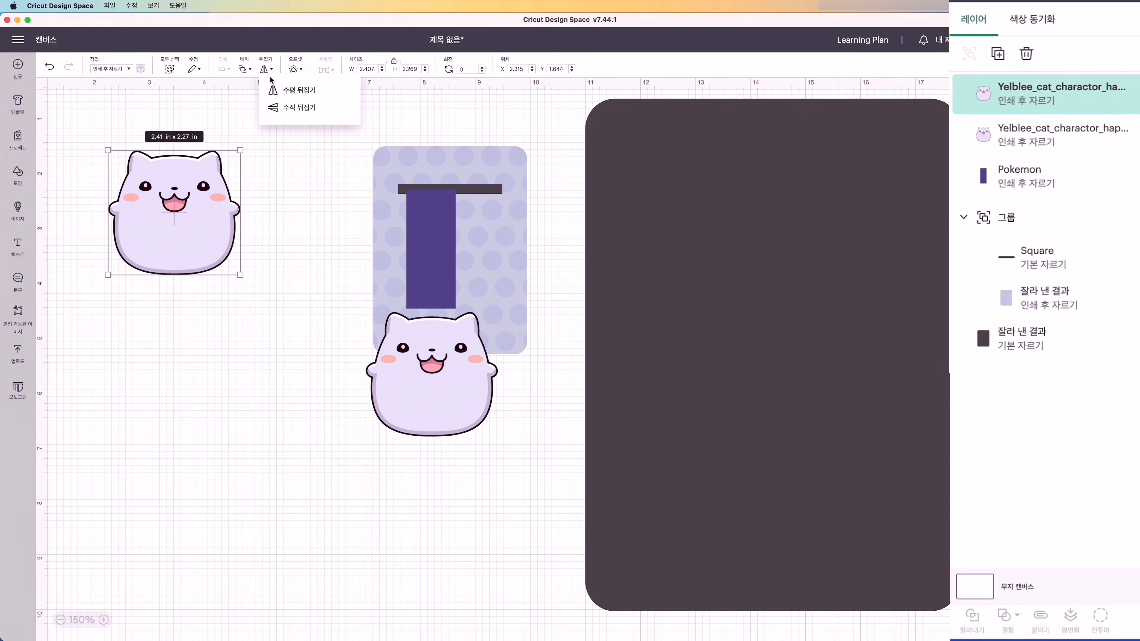
pyautogui.click(277, 111)
# - Stack the upside-down cat, the purple strip and the upright cat in one column off the polka-dot card
pyautogui.moveTo(208, 244); pyautogui.dragTo(322, 200)
pyautogui.moveTo(416, 229); pyautogui.dragTo(275, 246)
pyautogui.moveTo(424, 403); pyautogui.dragTo(278, 371)
# - Centre the two cats and the purple strip horizontally on each other and group them
pyautogui.moveTo(193, 98); pyautogui.dragTo(326, 411)
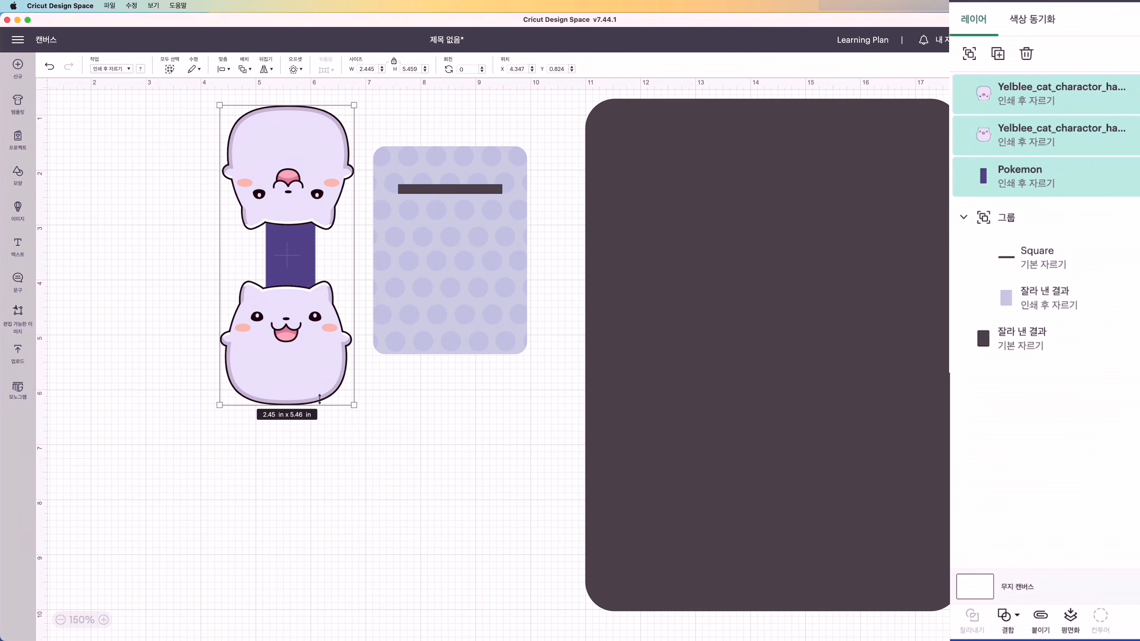
pyautogui.click(226, 70)
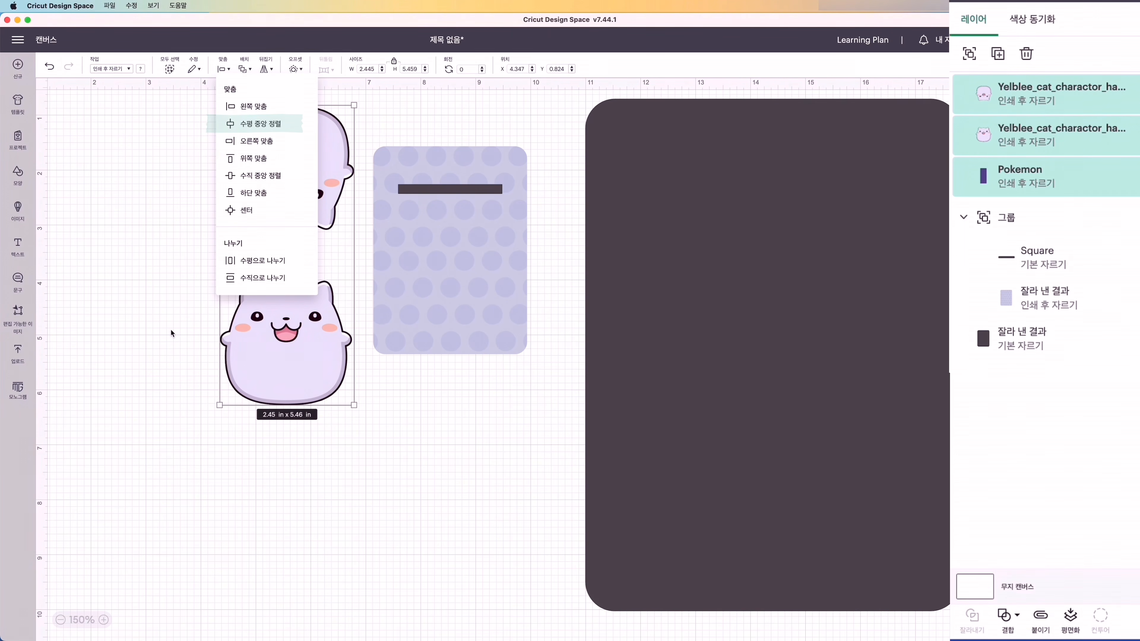
pyautogui.click(185, 305)
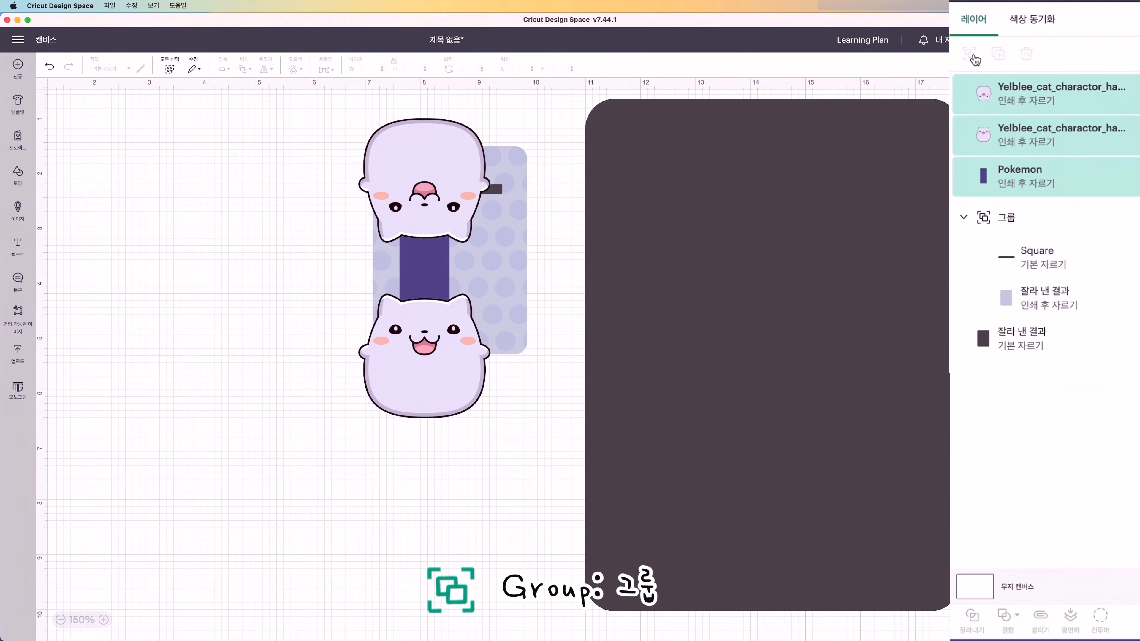
pyautogui.click(974, 57)
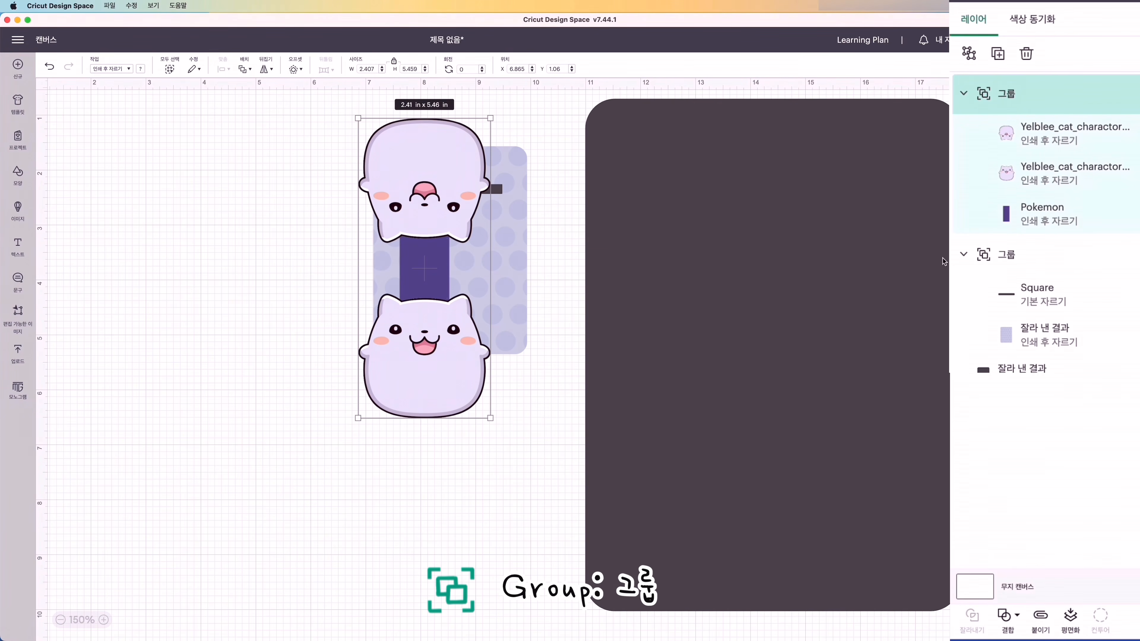
# - Move the cat-and-strip group onto the dark card's upper area and add a welded, rounded 0.2 in offset around it
pyautogui.moveTo(438, 161); pyautogui.dragTo(688, 166)
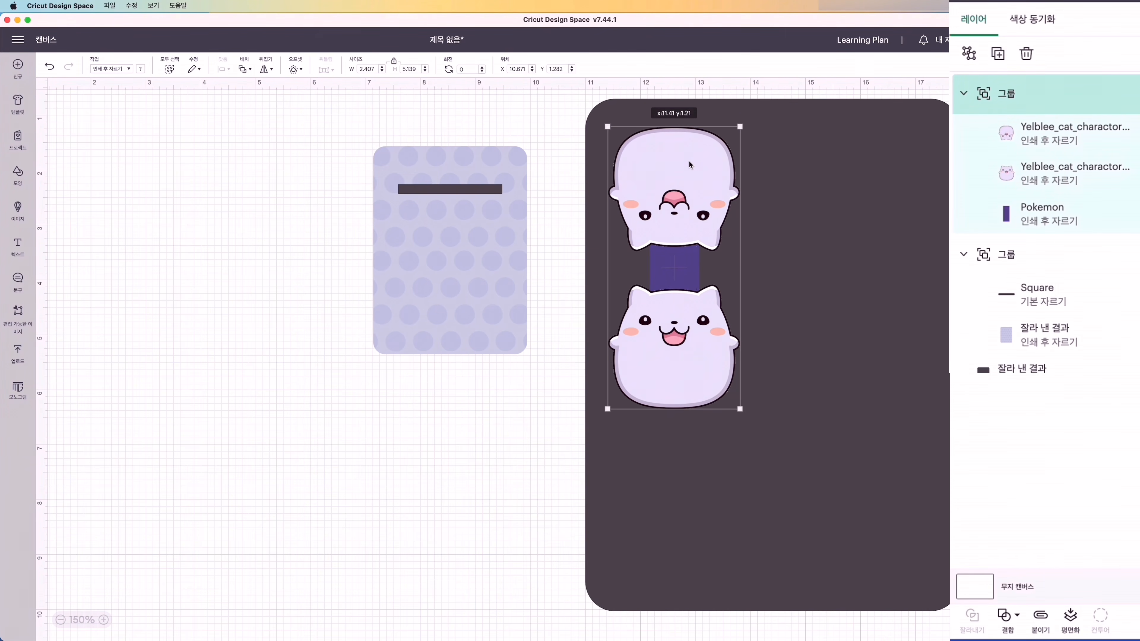
pyautogui.moveTo(689, 162); pyautogui.dragTo(689, 162)
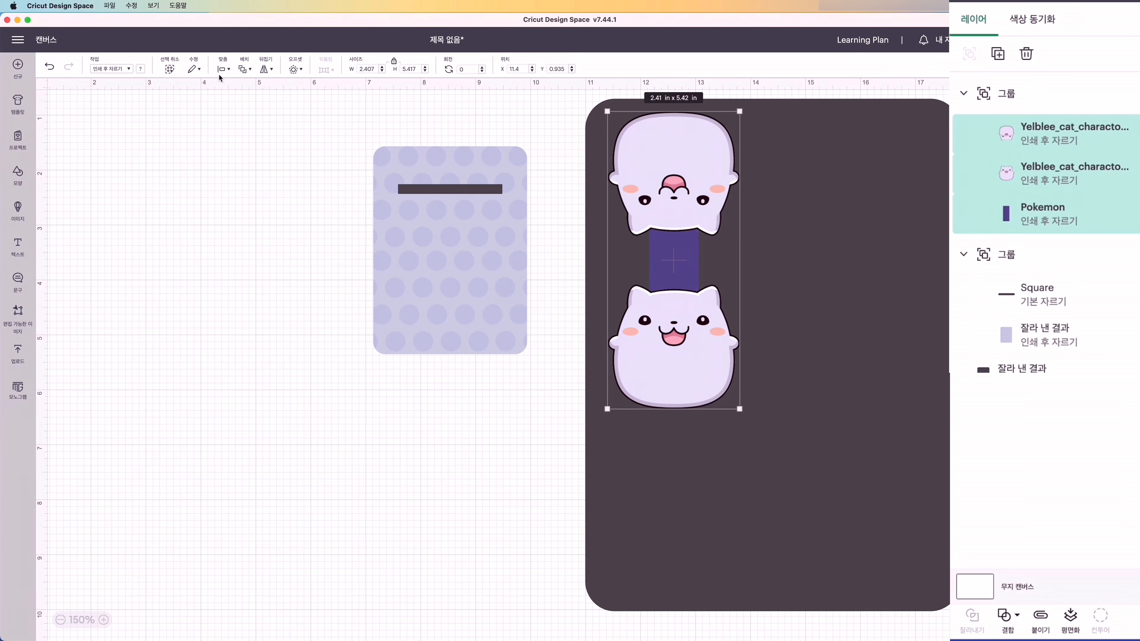
pyautogui.click(292, 69)
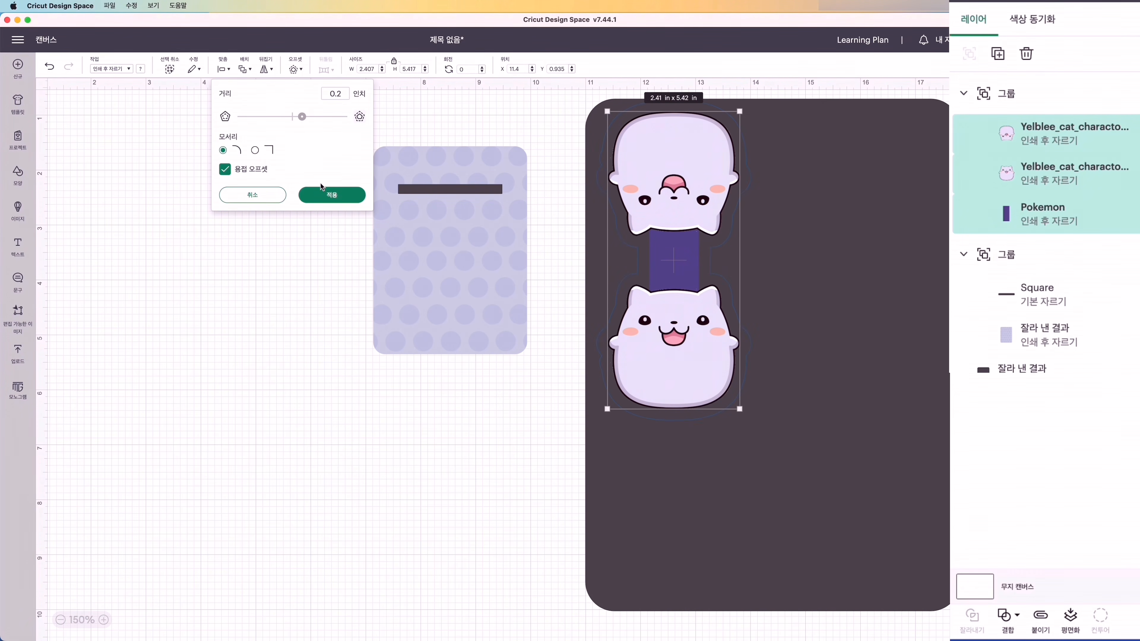
pyautogui.click(320, 194)
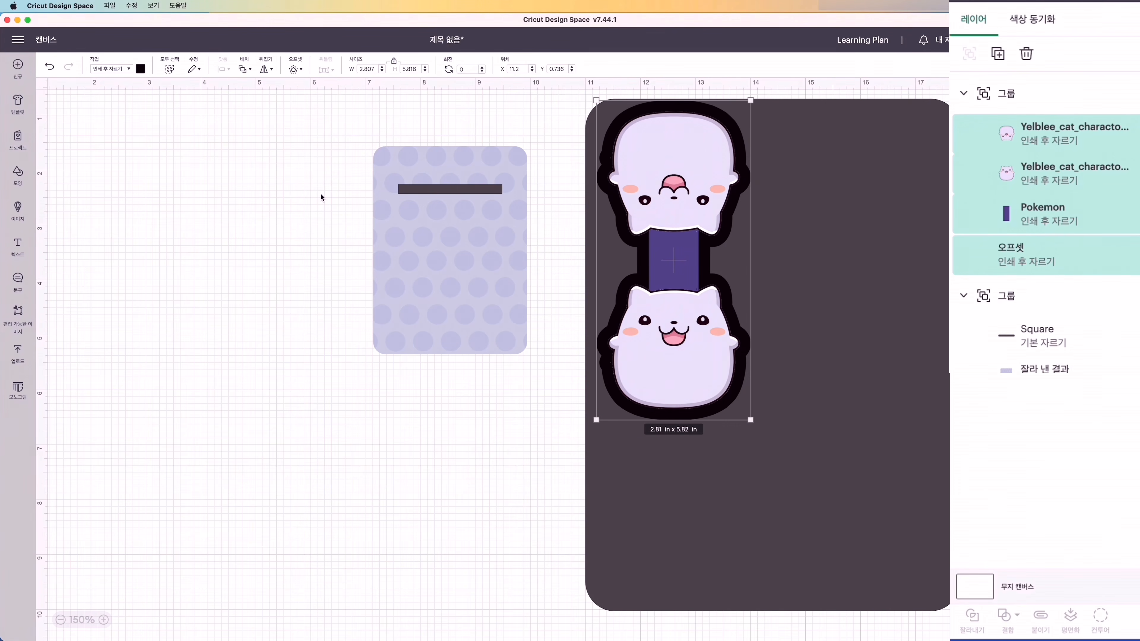
# - Colour the offset white and flatten it together with the cat-and-strip group
pyautogui.click(142, 68)
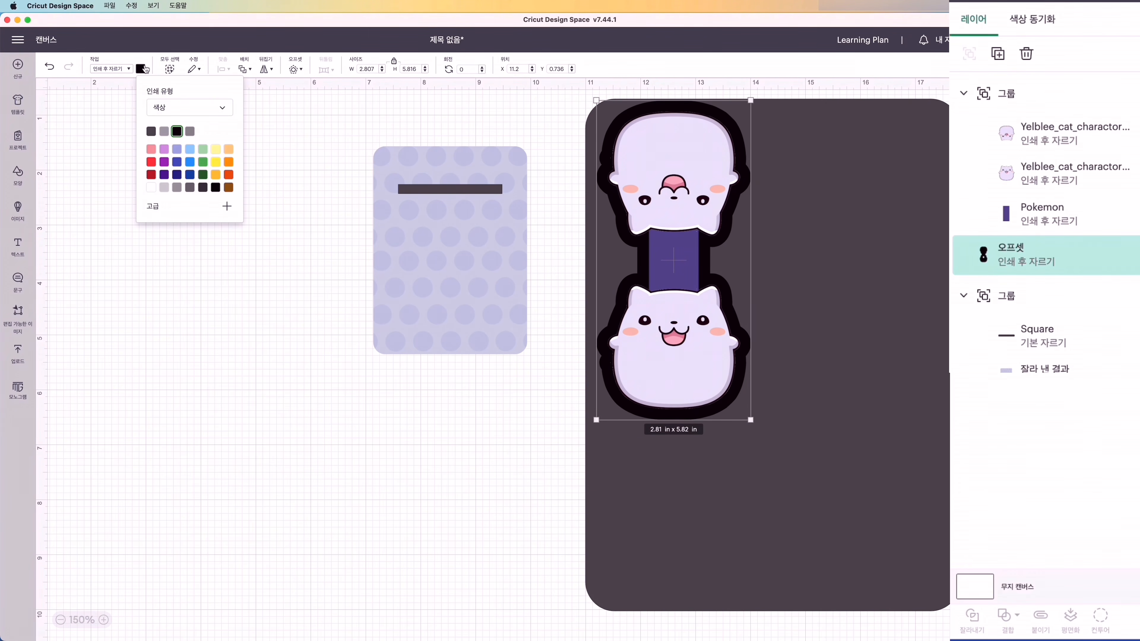
pyautogui.click(151, 187)
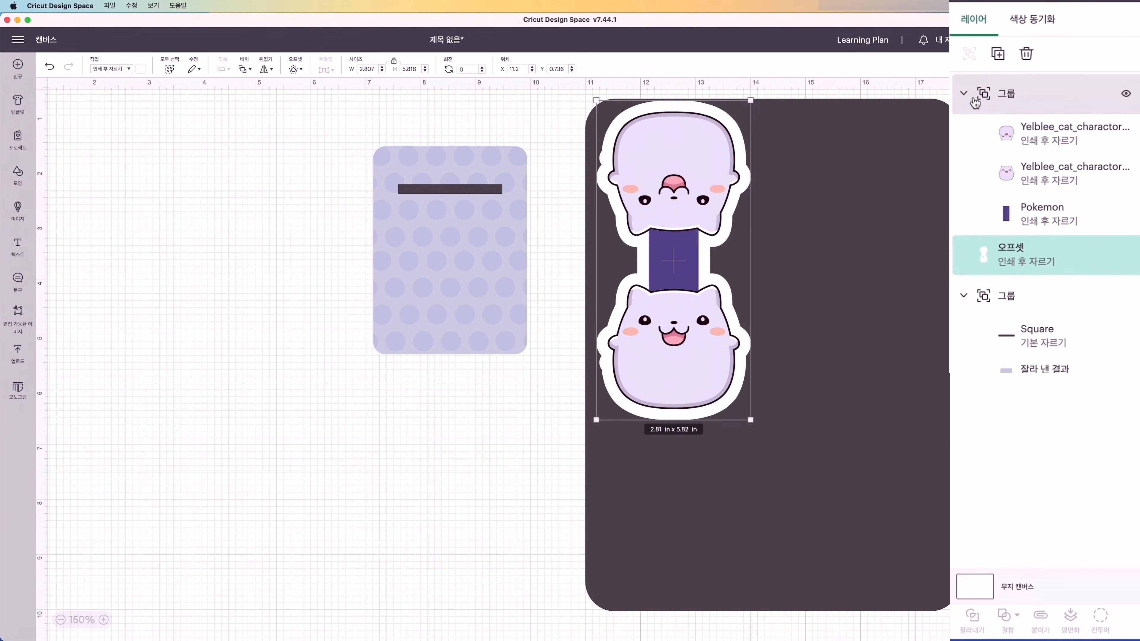
pyautogui.click(1010, 93)
pyautogui.keyDown('shift'); pyautogui.click(977, 277); pyautogui.keyUp('shift')
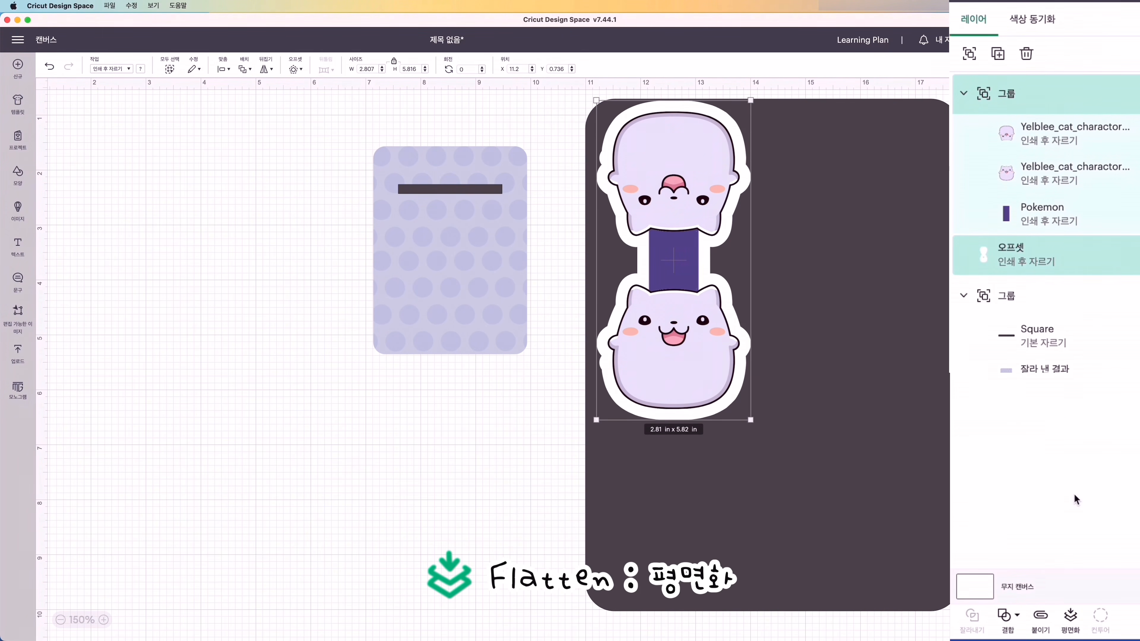
pyautogui.click(1070, 618)
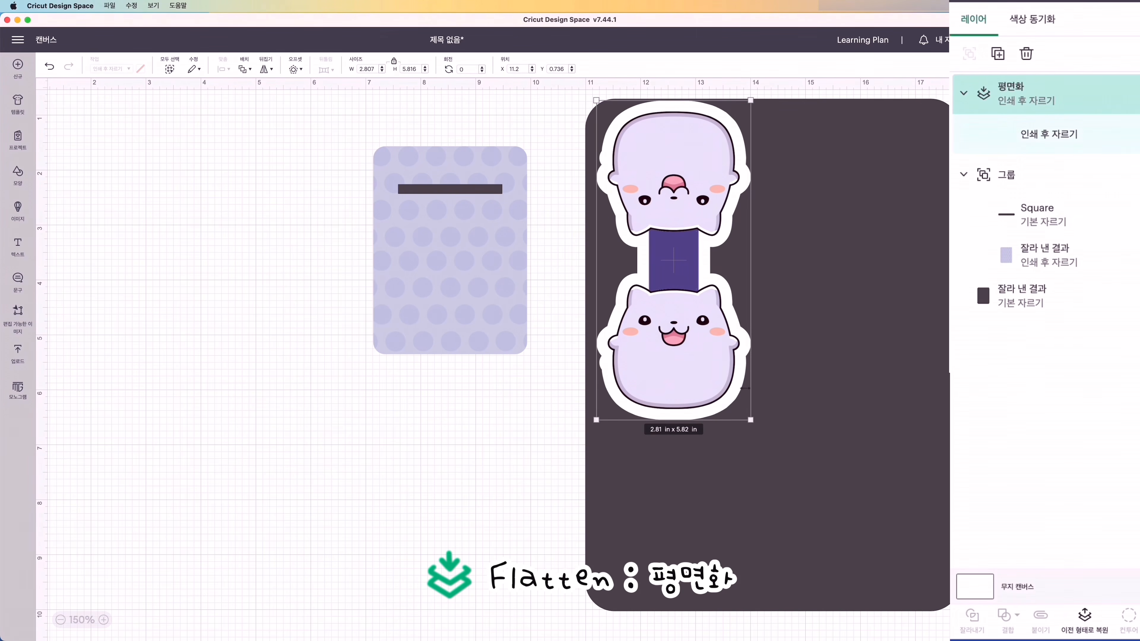
# - Shrink the flattened cat piece to about 1.48 × 3.07 in and make three copies of it
pyautogui.moveTo(670, 311); pyautogui.dragTo(660, 265)
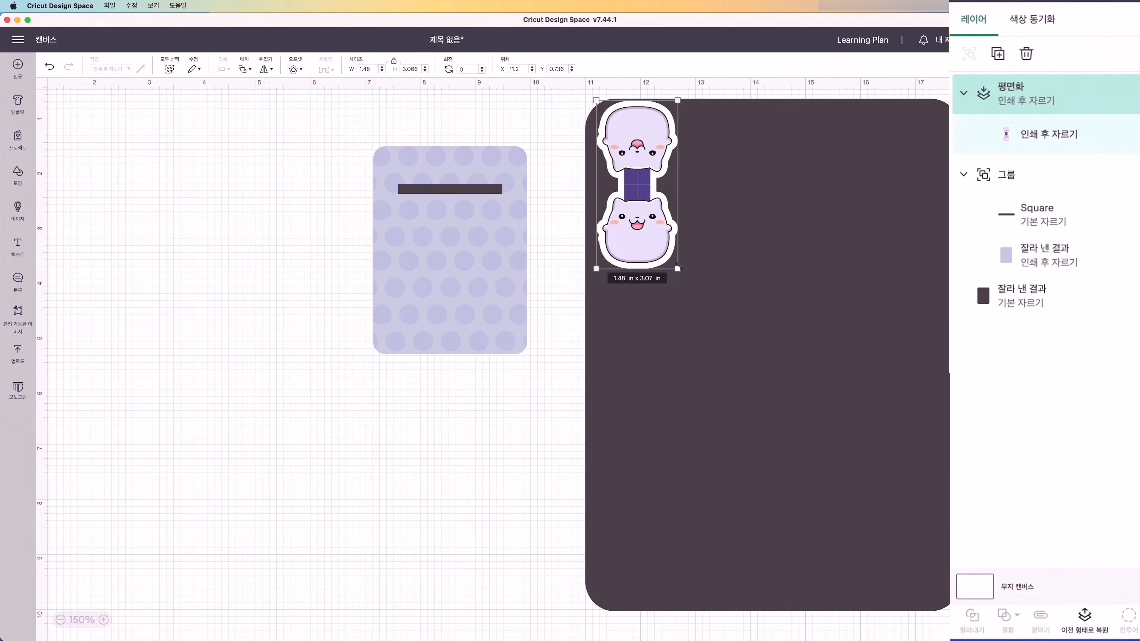
pyautogui.click(999, 55)
pyautogui.click(999, 55)
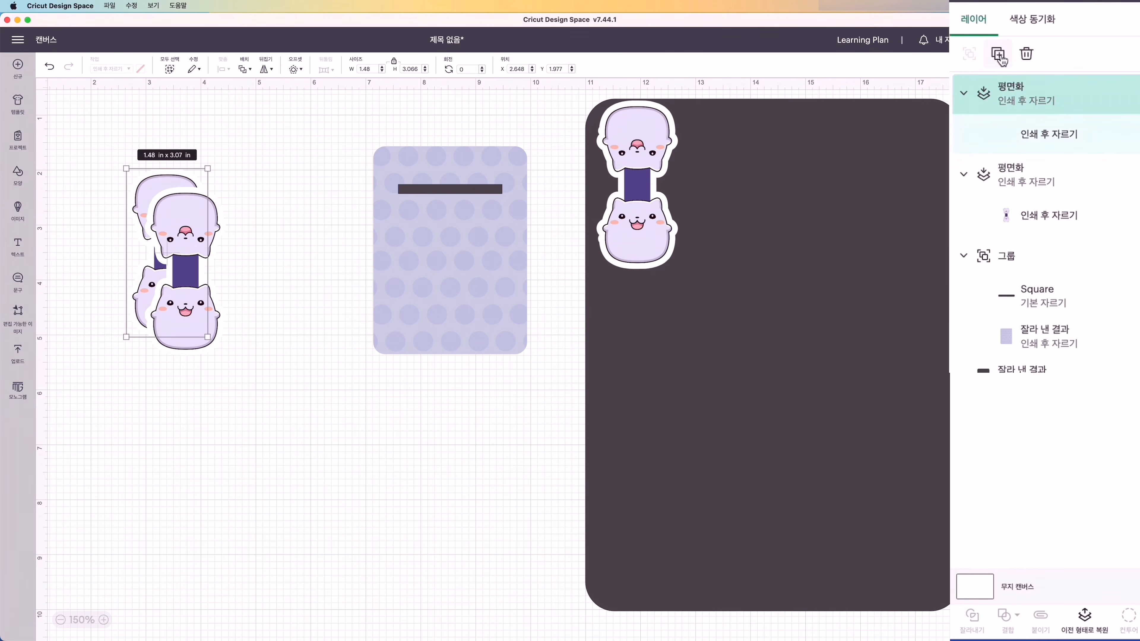
pyautogui.click(999, 55)
# - Line up the three copies in a row beside the first cat piece across the dark card's upper part
pyautogui.moveTo(225, 234); pyautogui.dragTo(742, 131)
pyautogui.moveTo(197, 218); pyautogui.dragTo(822, 135)
pyautogui.moveTo(163, 204); pyautogui.dragTo(894, 133)
pyautogui.moveTo(720, 136); pyautogui.dragTo(721, 134)
pyautogui.moveTo(829, 126); pyautogui.dragTo(823, 124)
pyautogui.moveTo(897, 140); pyautogui.dragTo(887, 136)
# - Align the four cat pieces by their upper edges and enlarge the row to 6.82 in wide to span the dark card
pyautogui.keyDown('shift'); pyautogui.click(888, 137); pyautogui.keyUp('shift')
pyautogui.keyDown('shift'); pyautogui.click(888, 137); pyautogui.keyUp('shift')
pyautogui.keyDown('shift'); pyautogui.click(807, 137); pyautogui.keyUp('shift')
pyautogui.keyDown('shift'); pyautogui.click(723, 136); pyautogui.keyUp('shift')
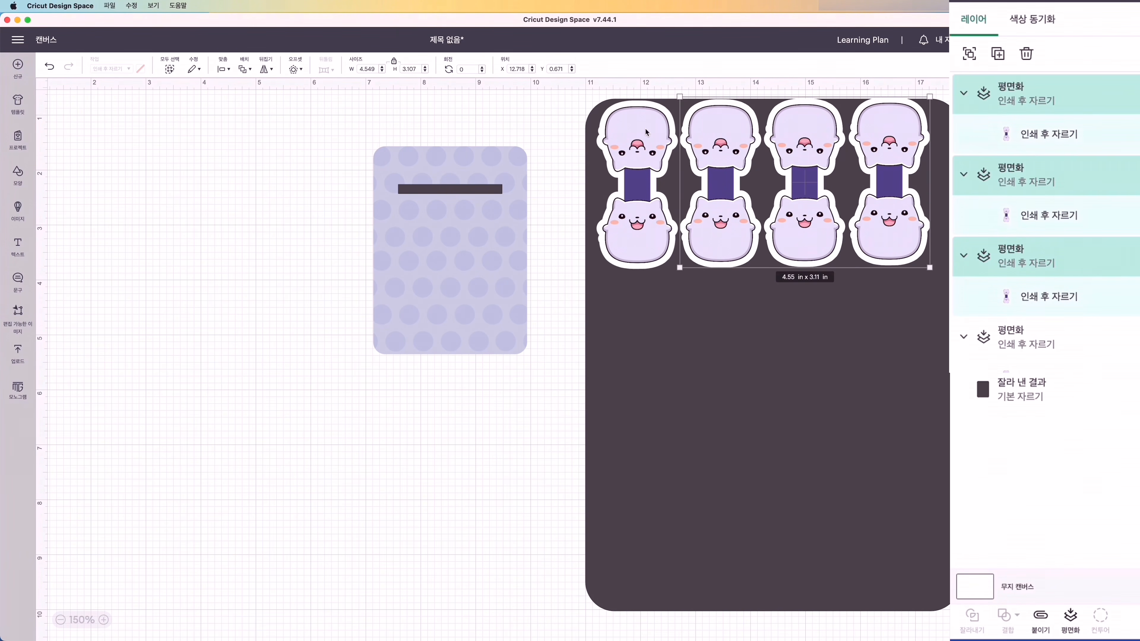
pyautogui.keyDown('shift'); pyautogui.click(646, 133); pyautogui.keyUp('shift')
pyautogui.click(221, 70)
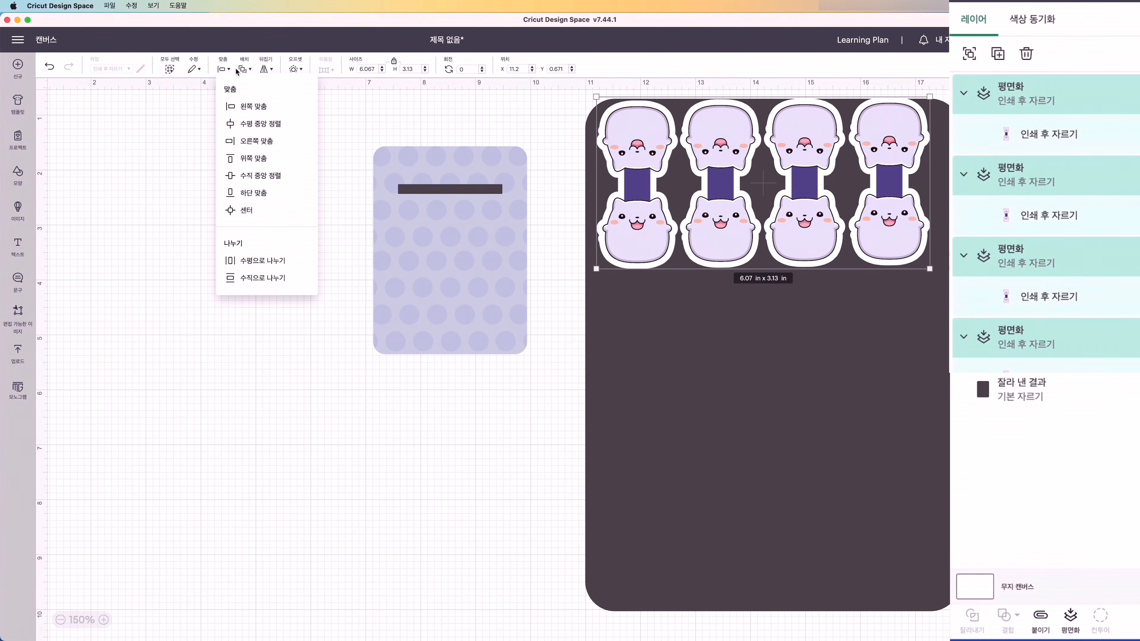
pyautogui.click(246, 158)
pyautogui.moveTo(930, 150); pyautogui.dragTo(920, 151)
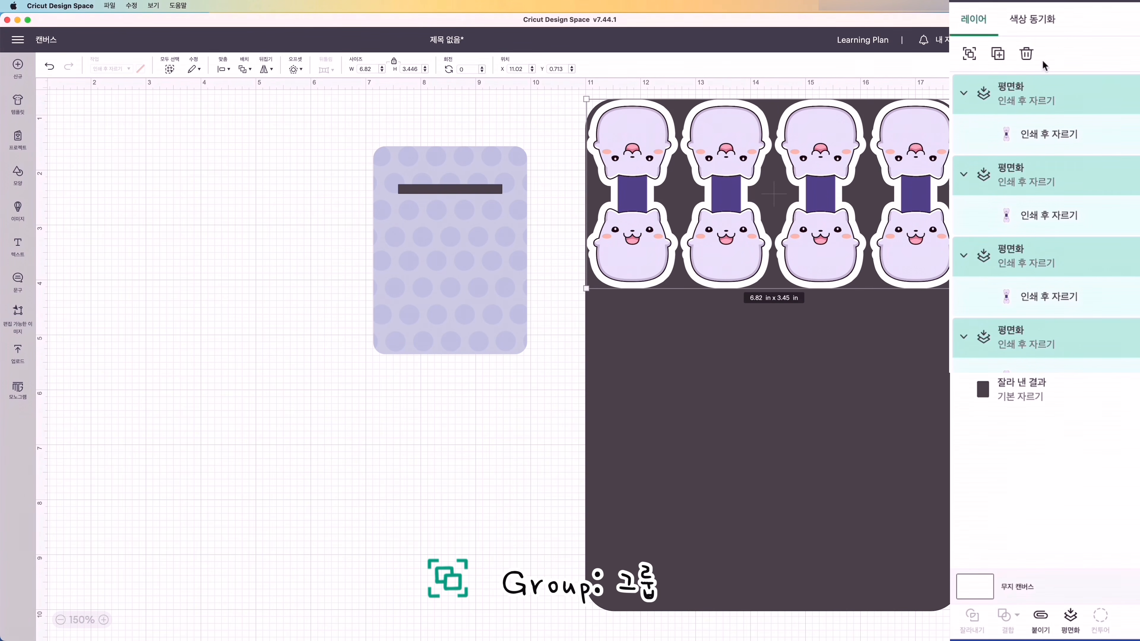
# - Group the row of four cat pieces and place a duplicate of it directly below on the dark card
pyautogui.click(969, 53)
pyautogui.click(997, 54)
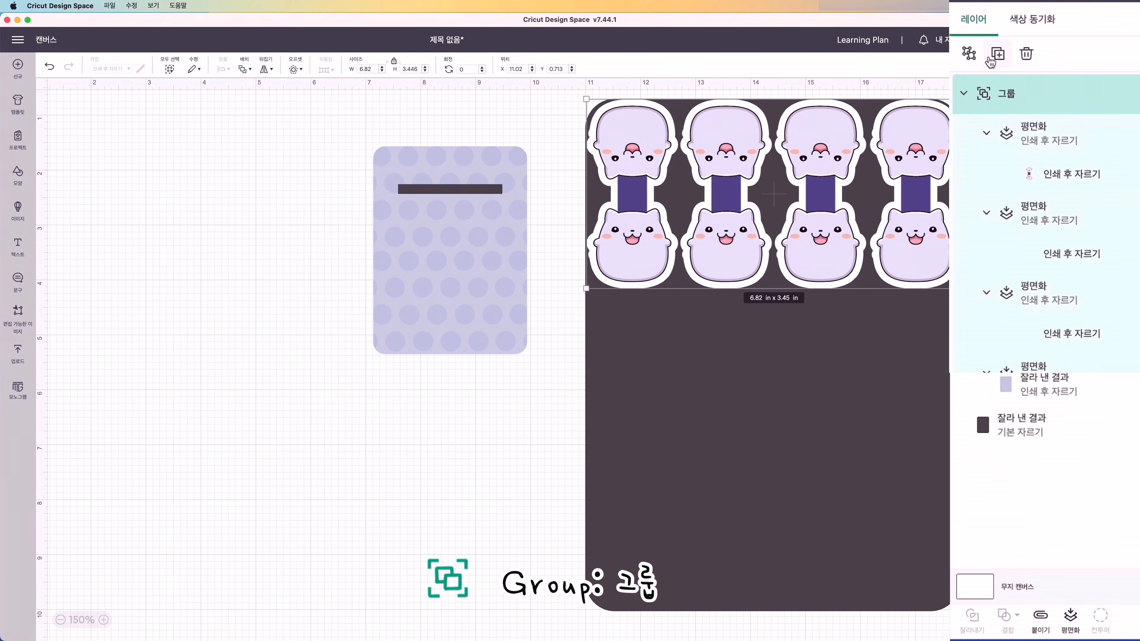
pyautogui.moveTo(482, 332); pyautogui.dragTo(890, 412)
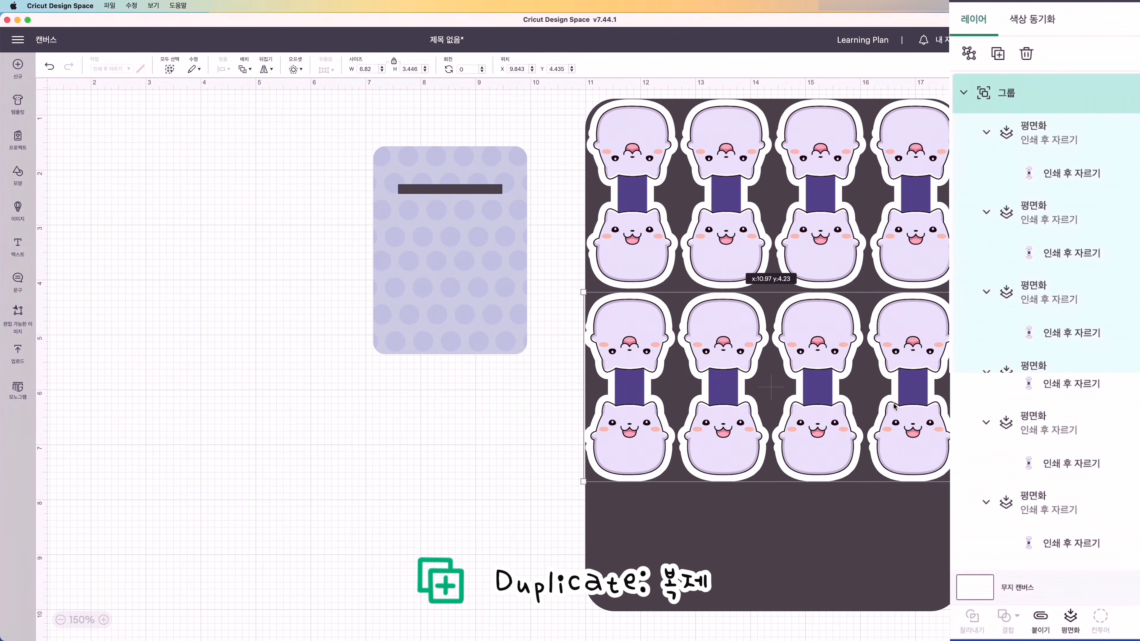
# - Duplicate a single cat piece from the second row onto the dark card's lower part and rotate the copy 90°
pyautogui.click(1007, 142)
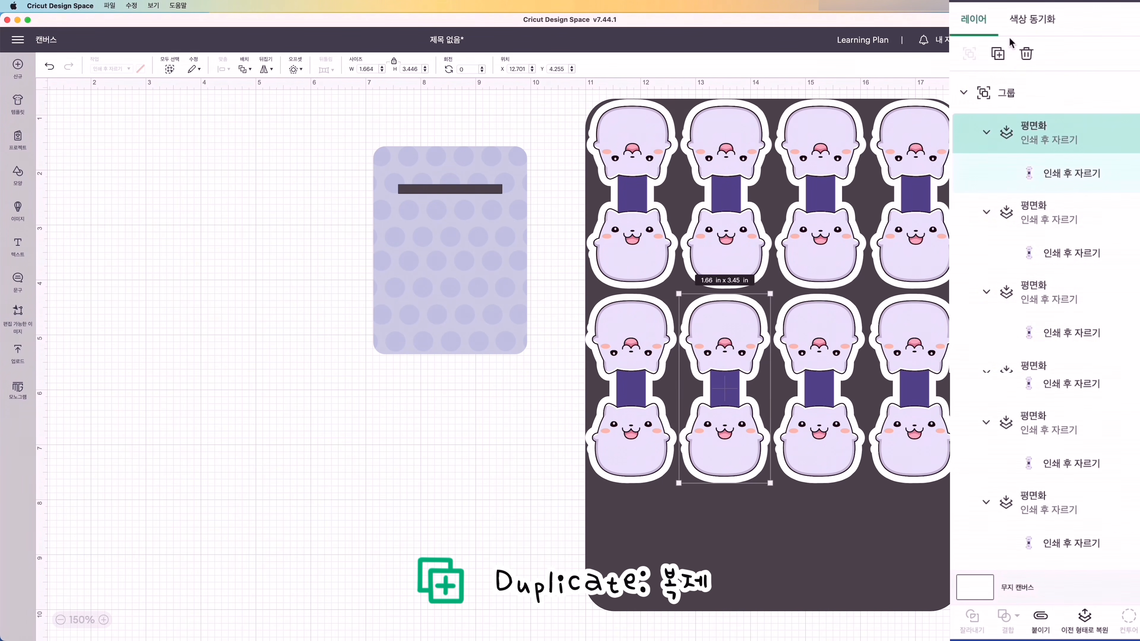
pyautogui.click(998, 54)
pyautogui.moveTo(237, 332); pyautogui.dragTo(644, 519)
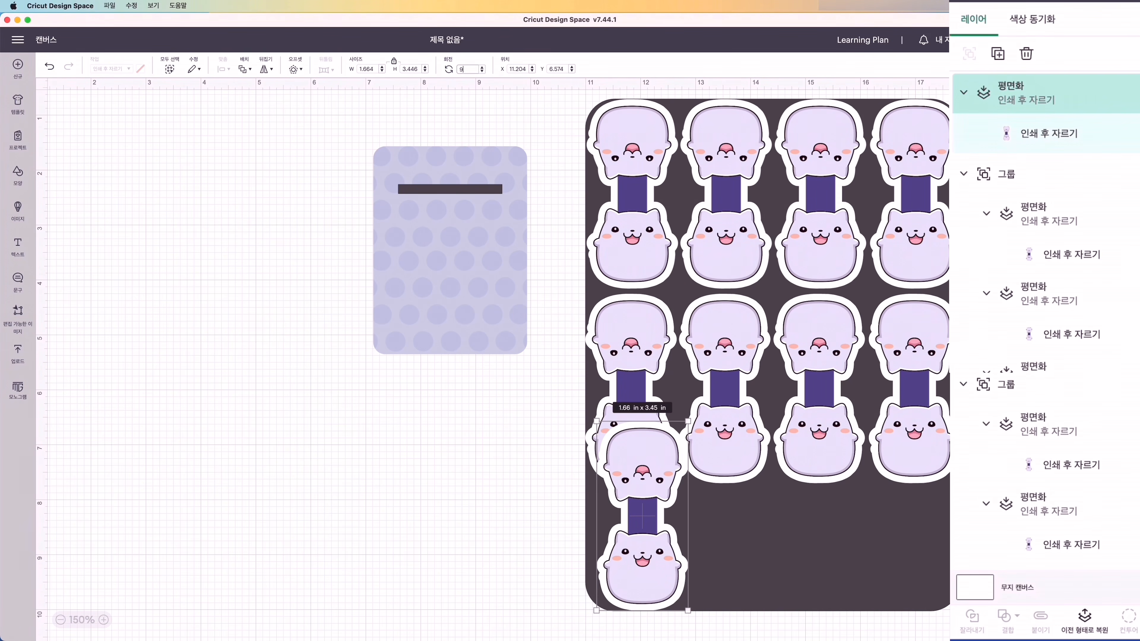
pyautogui.write('90')
pyautogui.press('Return')
# - Fit the rotated cat piece below the second row and add a duplicate of it in the remaining space beside it
pyautogui.moveTo(710, 523); pyautogui.dragTo(748, 539)
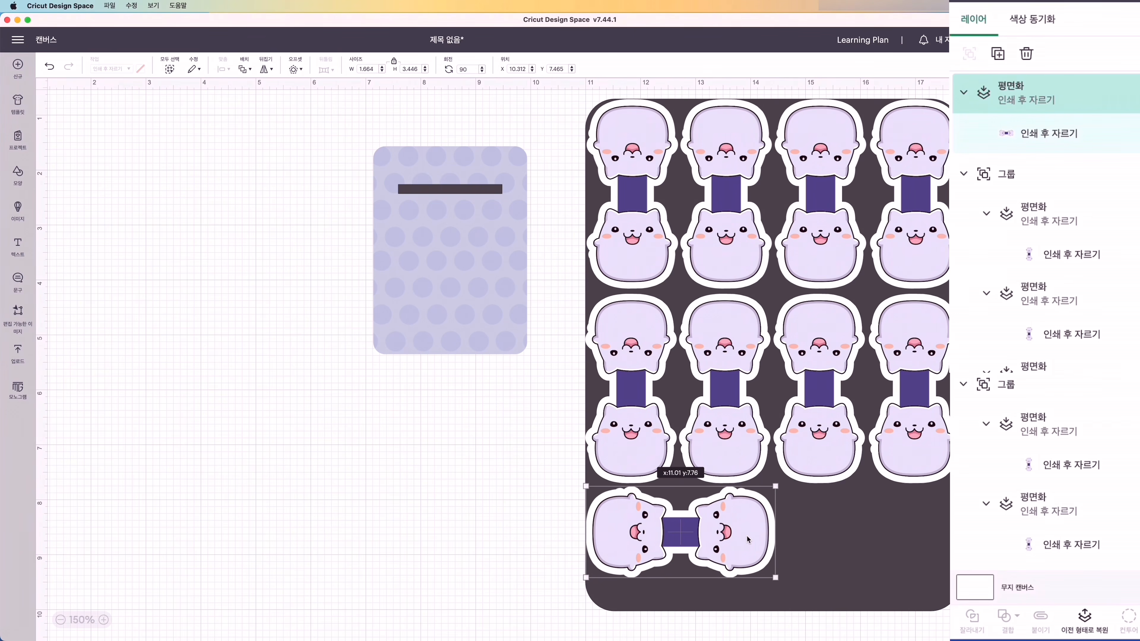
pyautogui.click(998, 54)
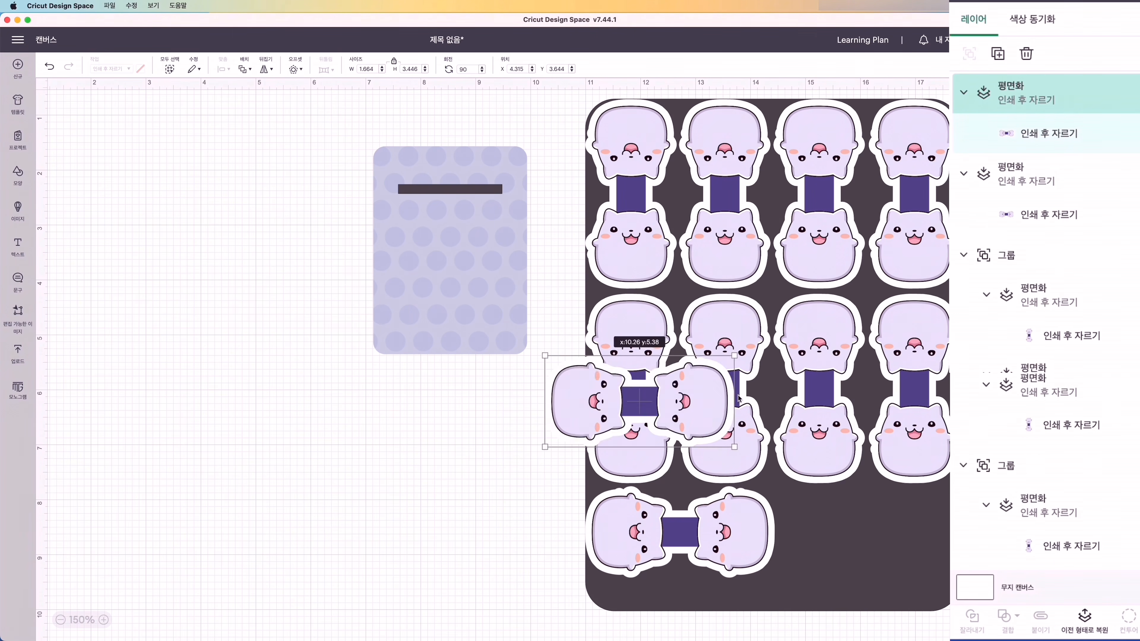
pyautogui.moveTo(417, 322); pyautogui.dragTo(944, 570)
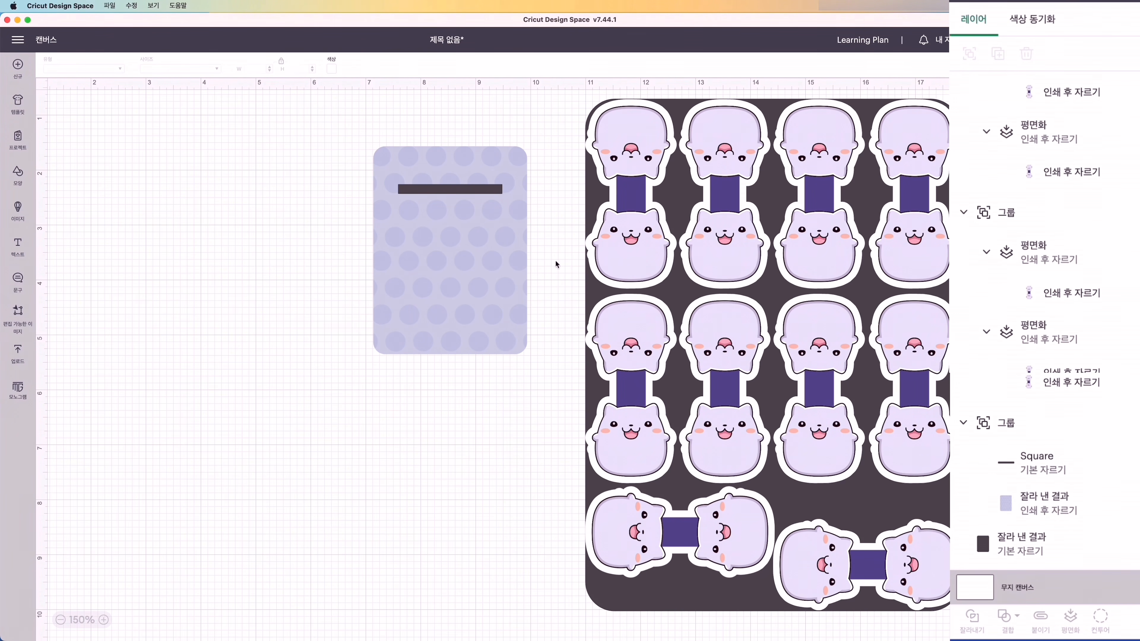
# - Set the canvas colour to pale pink #f9ecfb and hide the dark card
pyautogui.click(333, 69)
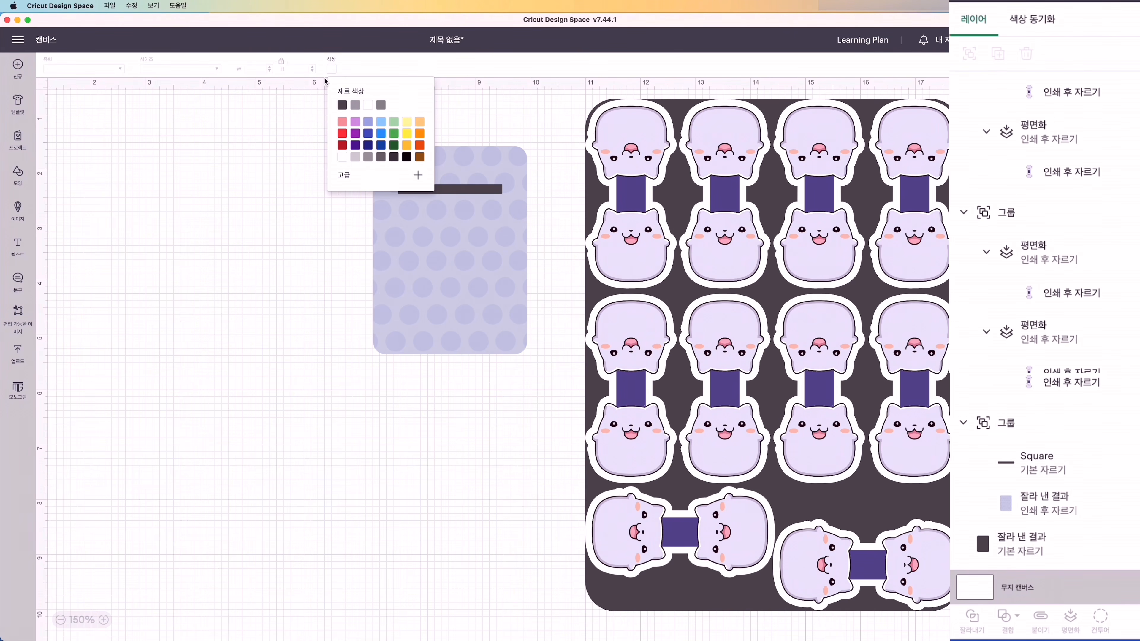
pyautogui.click(368, 122)
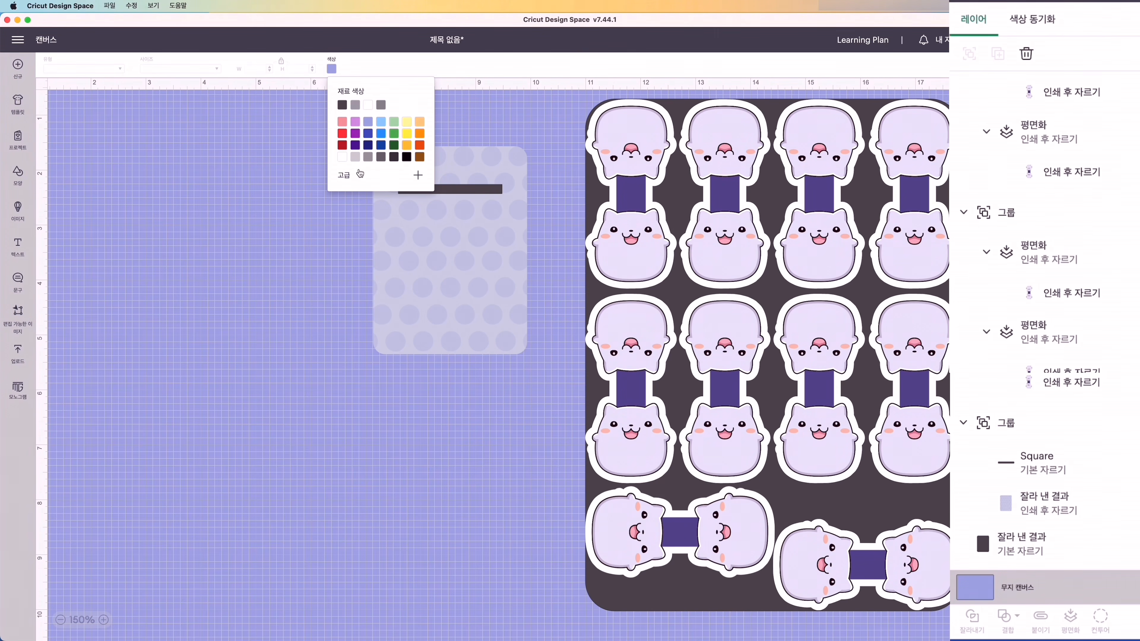
pyautogui.click(347, 177)
pyautogui.click(342, 184)
pyautogui.click(408, 267)
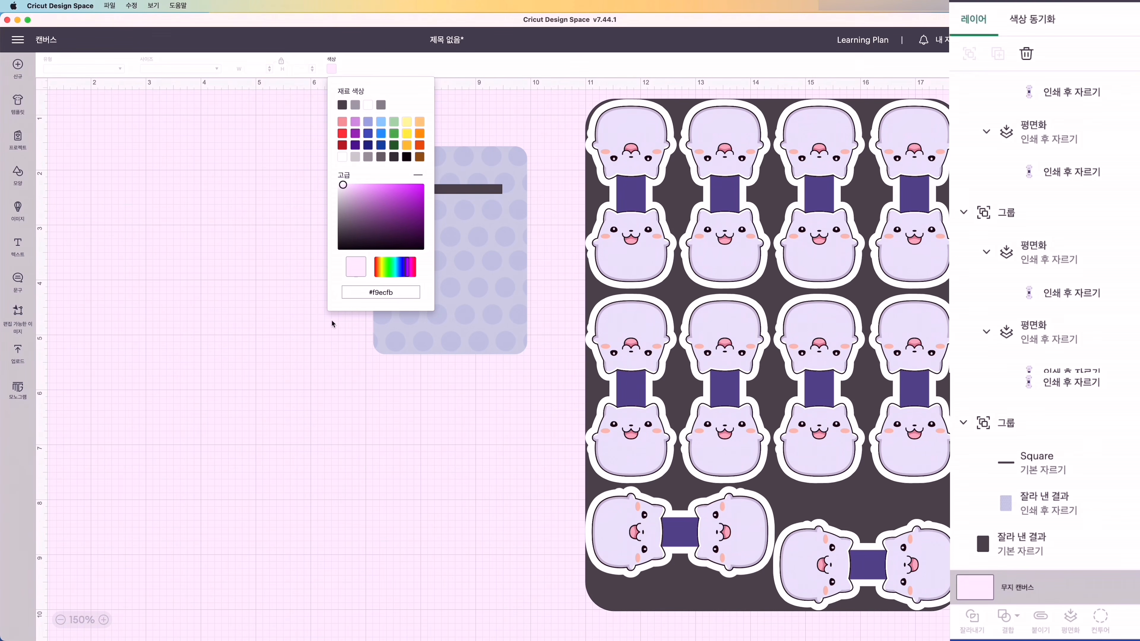
pyautogui.click(301, 387)
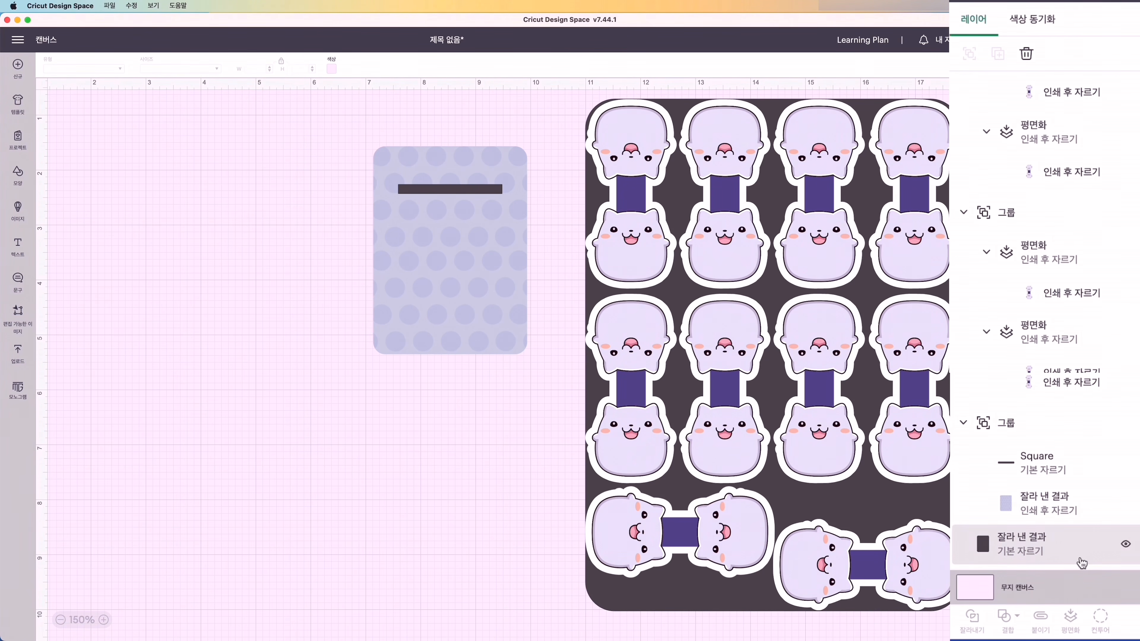
pyautogui.click(1126, 545)
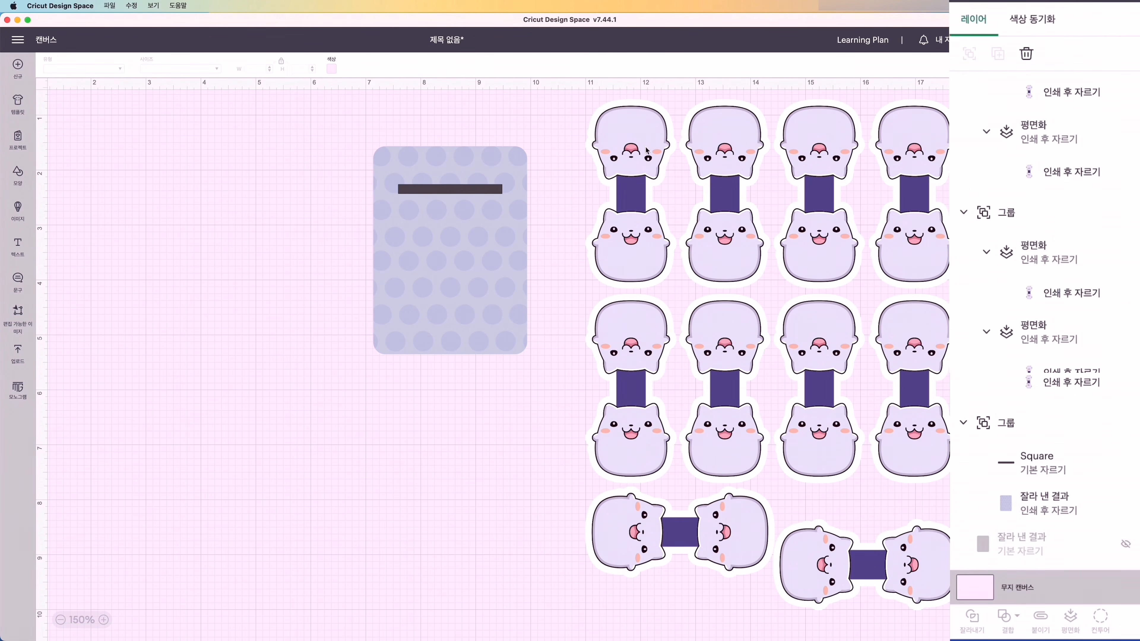
# - Hide the dark card again, select all the cat pieces and attach them together so their layout stays fixed
pyautogui.moveTo(574, 94); pyautogui.dragTo(1030, 597)
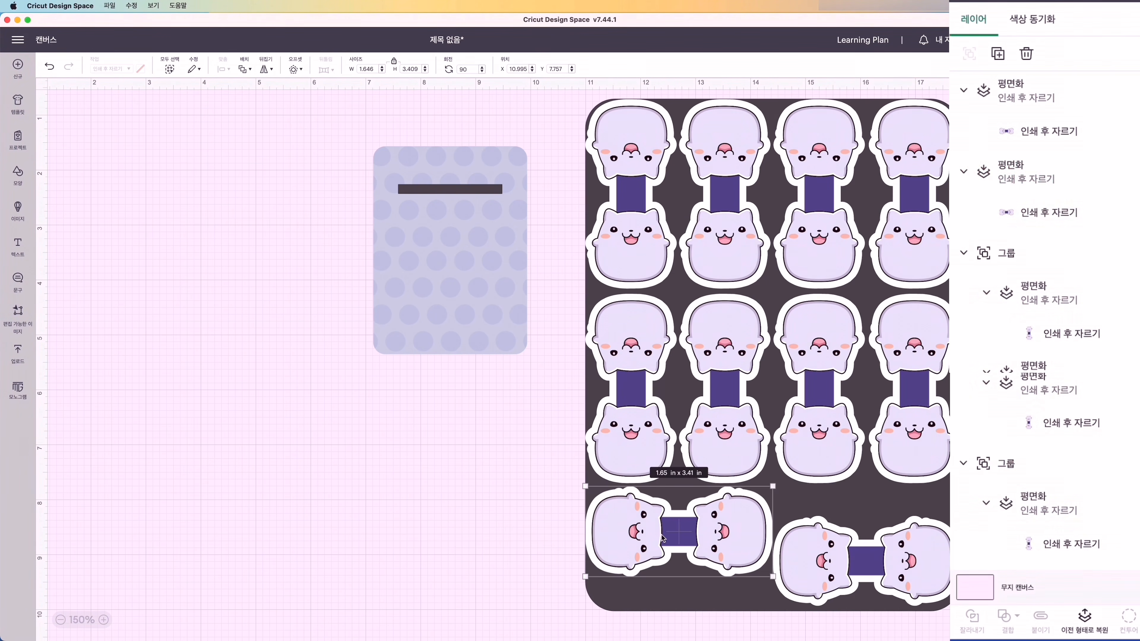
pyautogui.scroll(-5, 1112, 509)
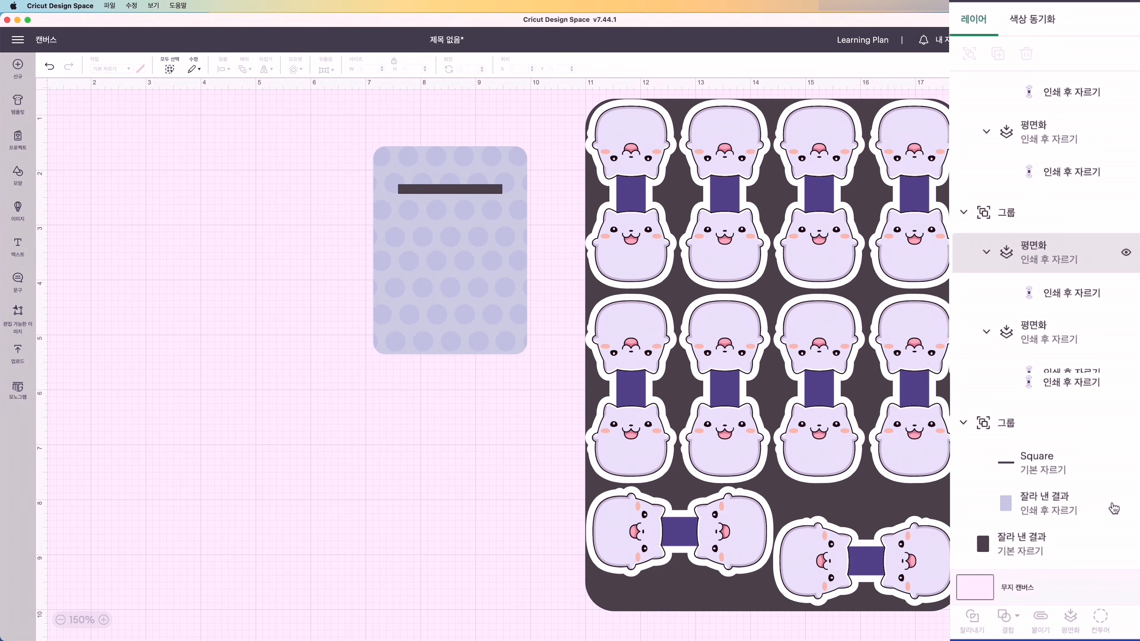
pyautogui.click(1126, 545)
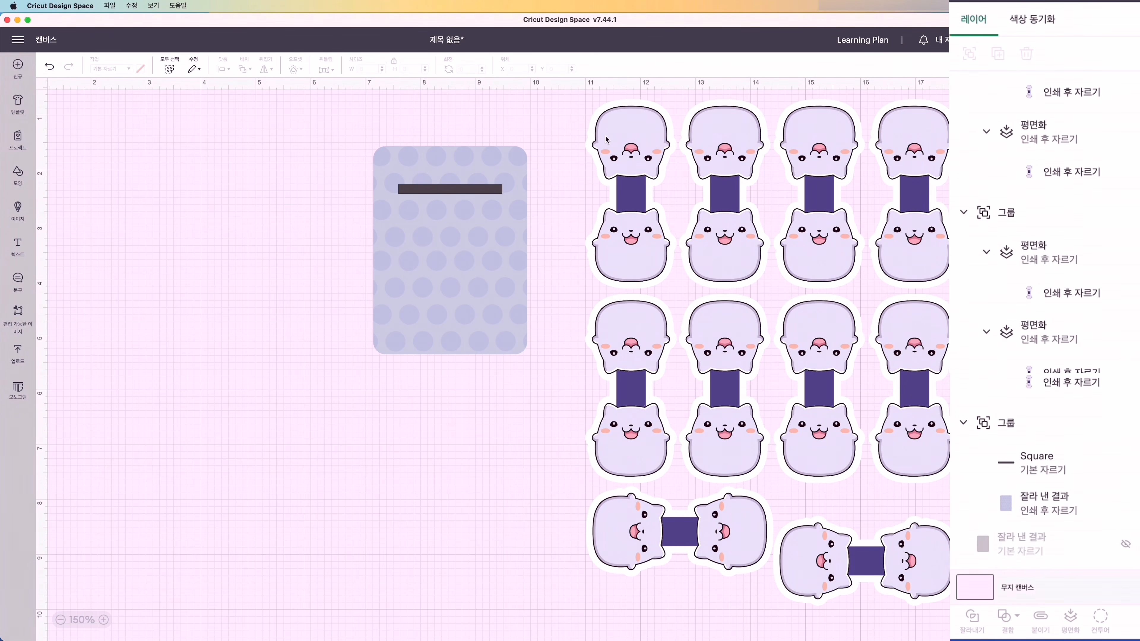
pyautogui.moveTo(568, 96); pyautogui.dragTo(957, 604)
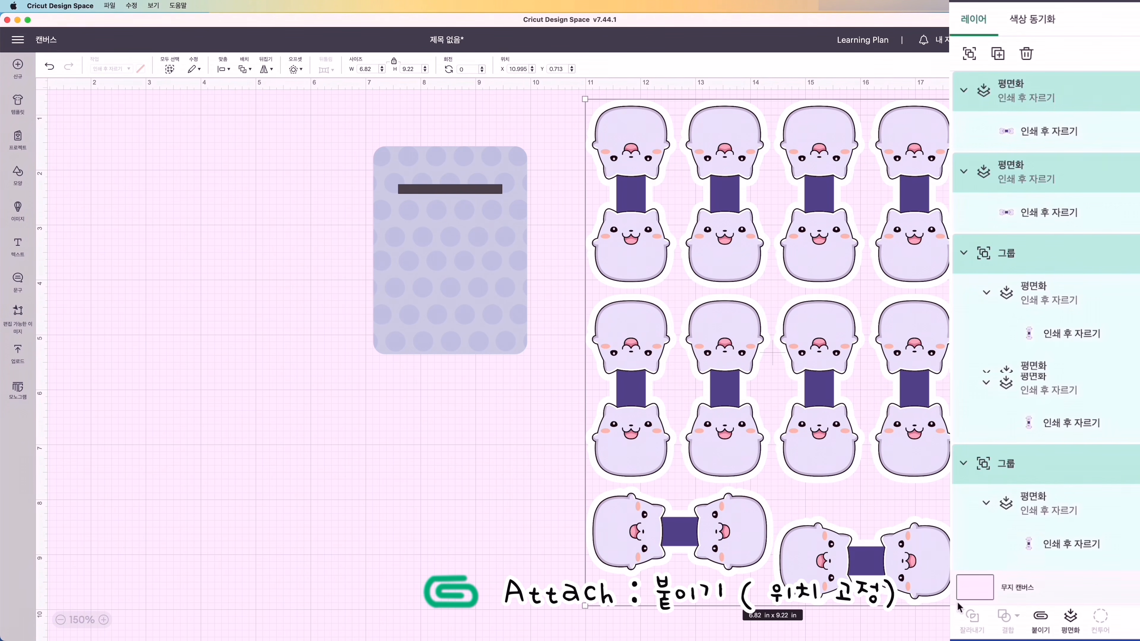
pyautogui.click(1041, 622)
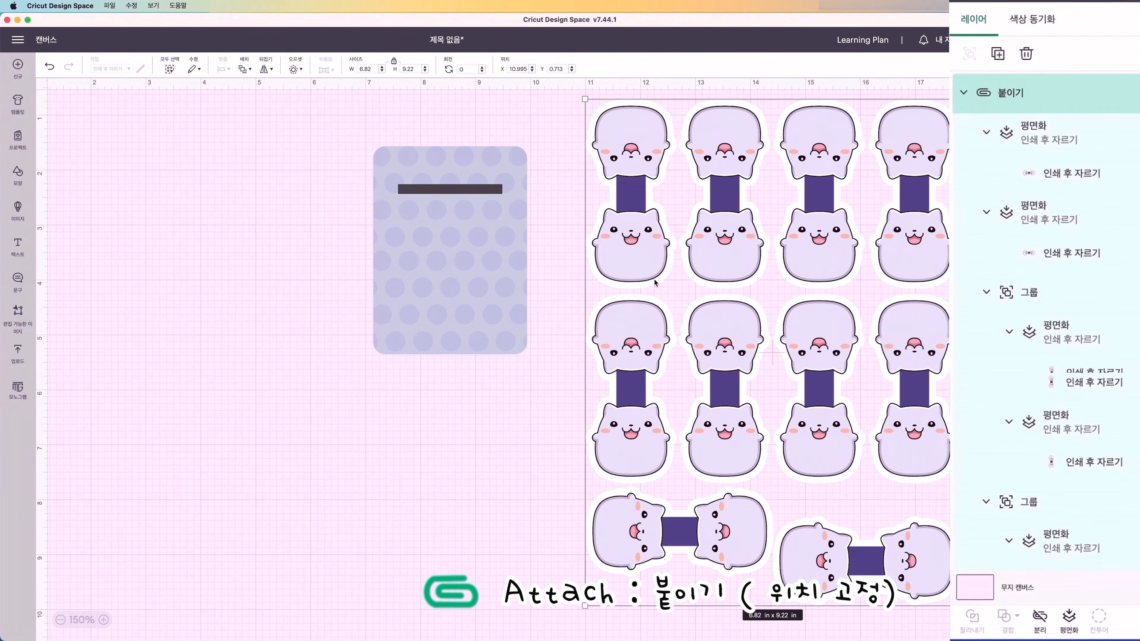
pyautogui.scroll(-2, 1012, 411)
pyautogui.scroll(2, 1012, 410)
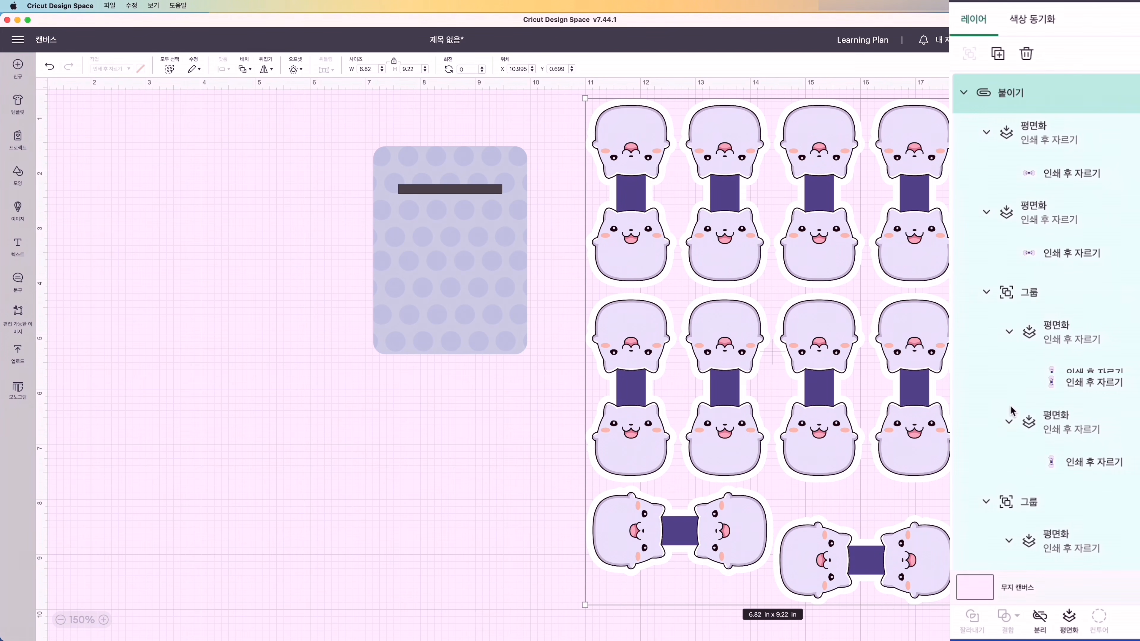
# - Duplicate a single cat piece and place the copy over the polka-dot card, across the slot bar
pyautogui.click(1092, 179)
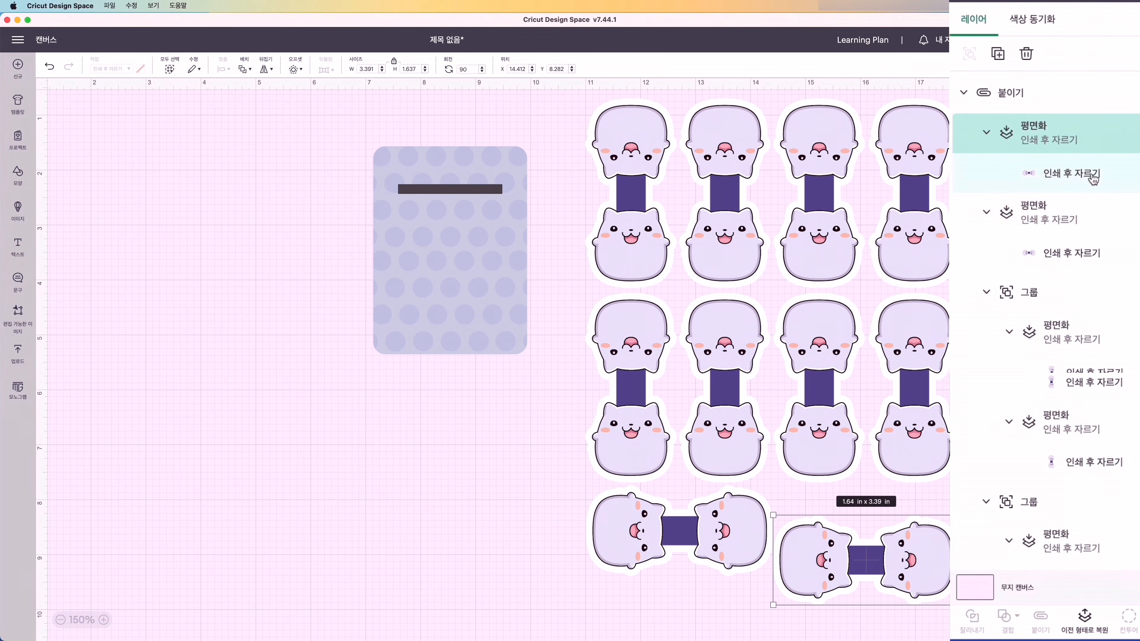
pyautogui.click(998, 55)
pyautogui.moveTo(278, 387); pyautogui.dragTo(459, 242)
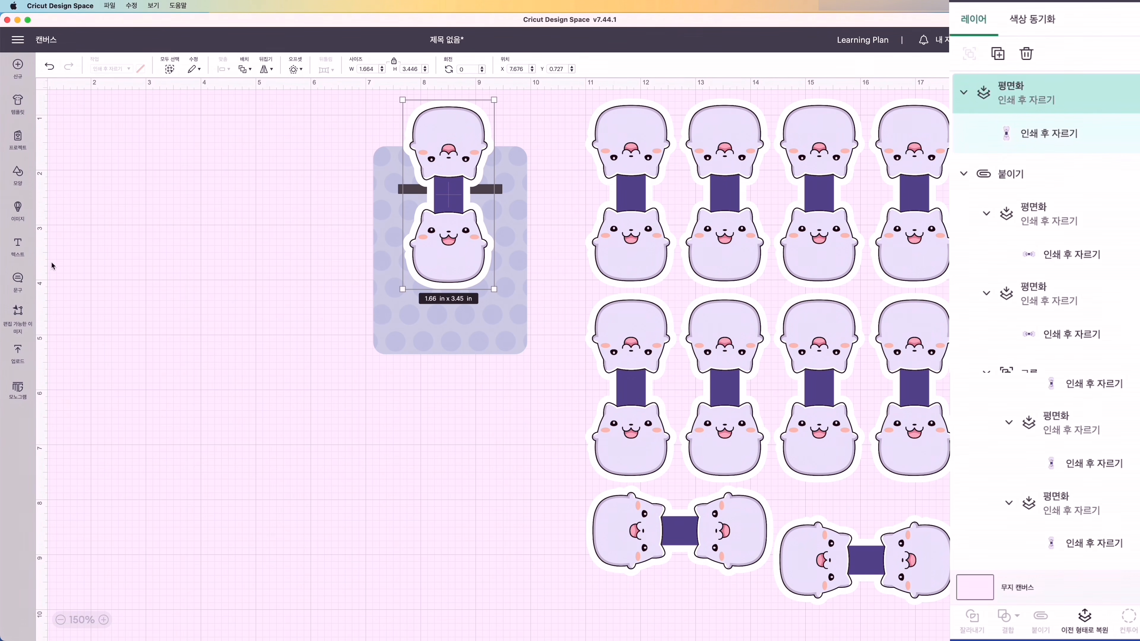
# - Add the two-line text "Magnetic Bookmark" and shrink it to fit the polka-dot card's lower part
pyautogui.click(17, 245)
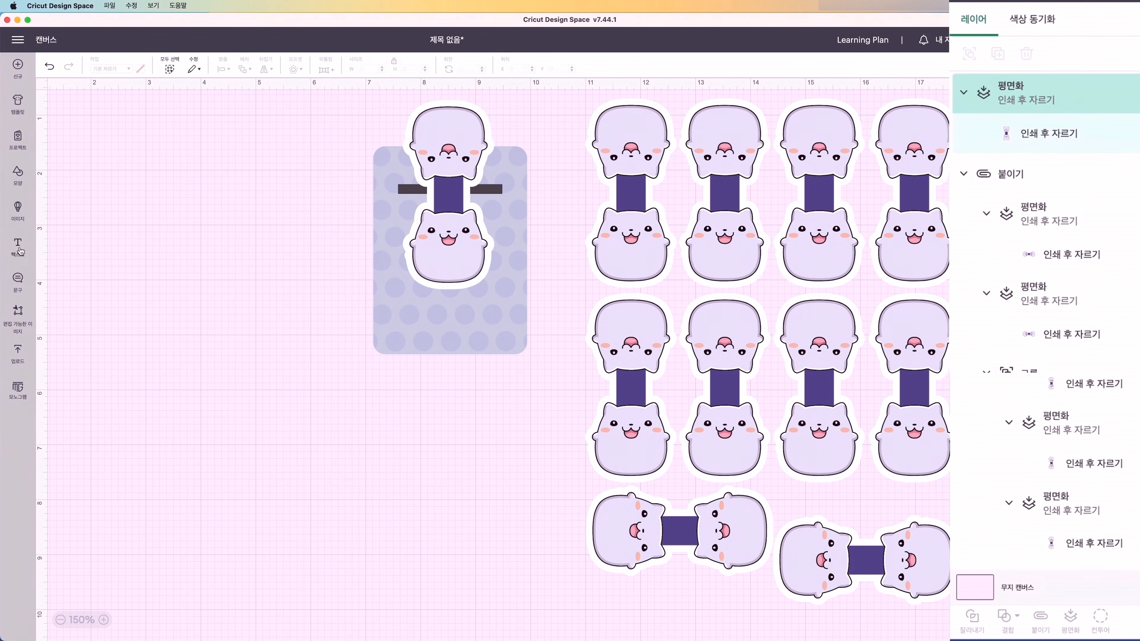
pyautogui.write('Magnetic')
pyautogui.press('Return')
pyautogui.write('Bookmark')
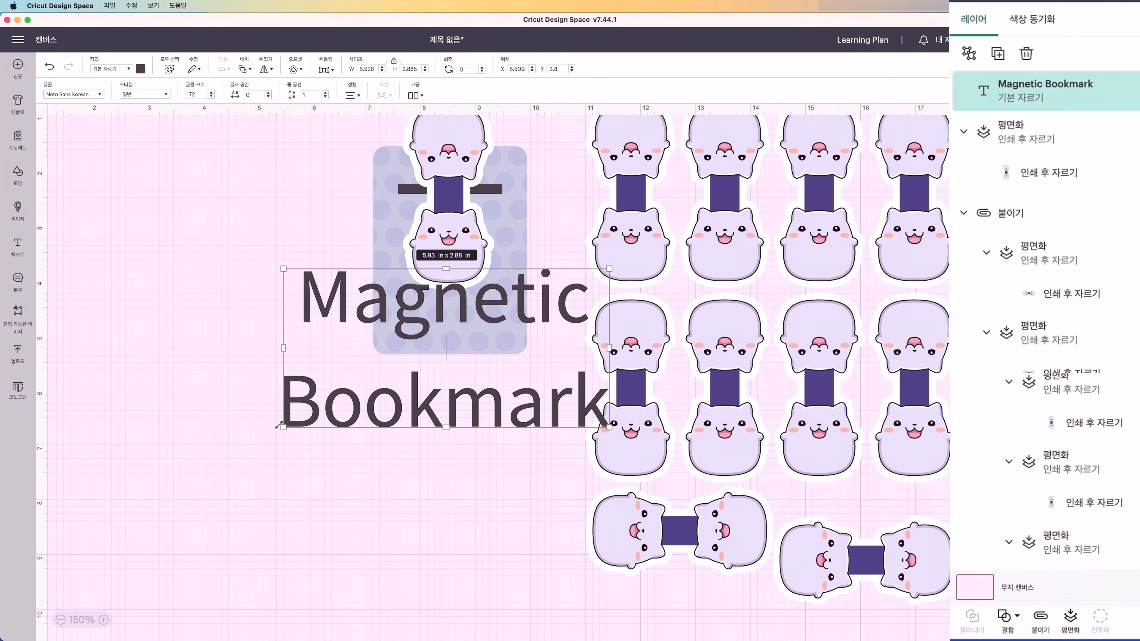
pyautogui.moveTo(279, 425); pyautogui.dragTo(349, 390)
# - Set the title text in black Arial Black and scale it to about 2.31 in wide at the card's lower end
pyautogui.click(92, 94)
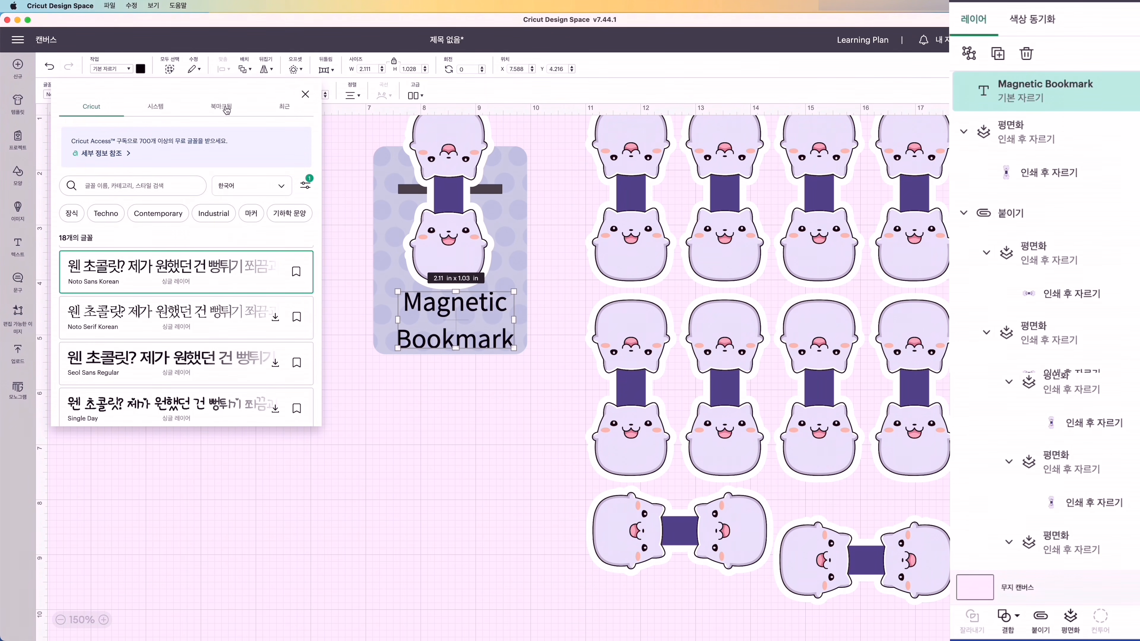
pyautogui.click(156, 106)
pyautogui.scroll(-5, 213, 336)
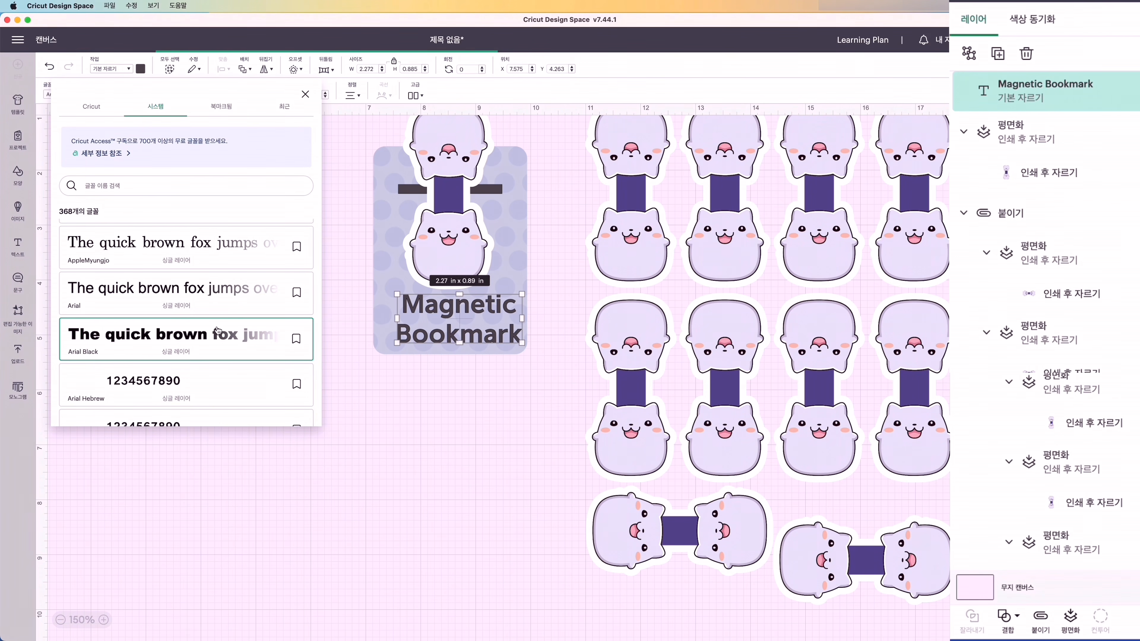
pyautogui.click(204, 335)
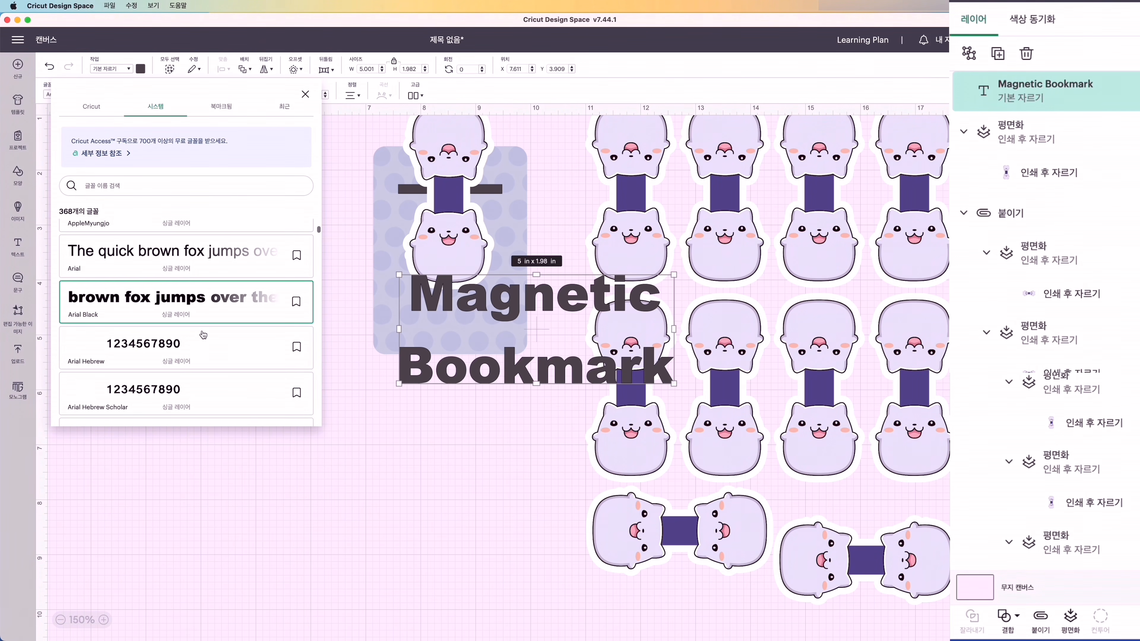
pyautogui.click(141, 70)
pyautogui.click(216, 168)
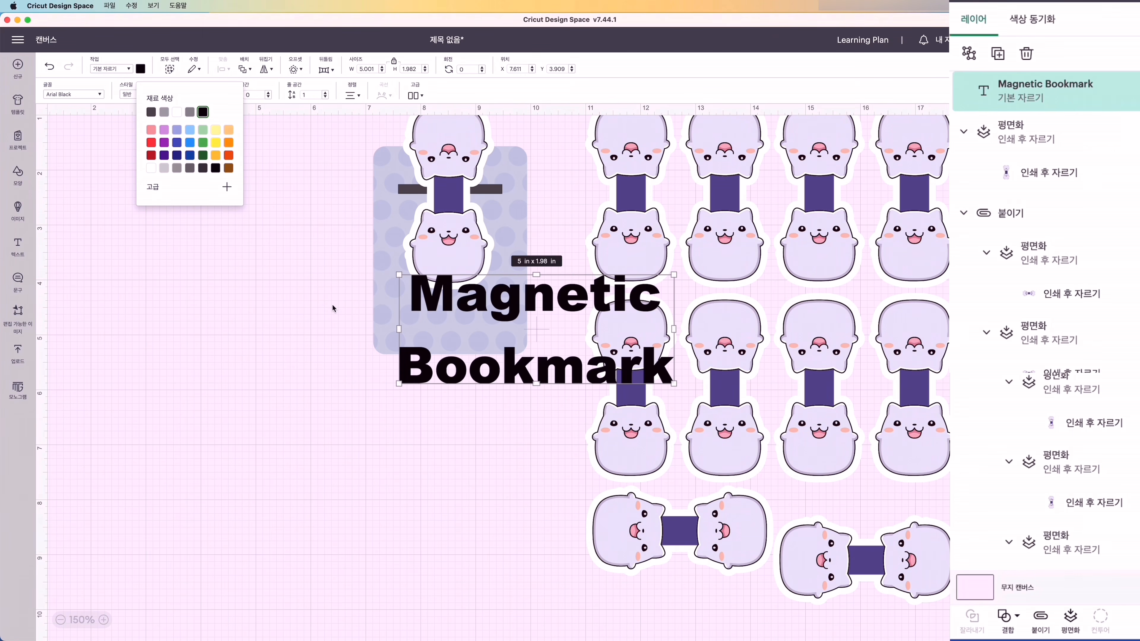
pyautogui.moveTo(677, 385); pyautogui.dragTo(496, 328)
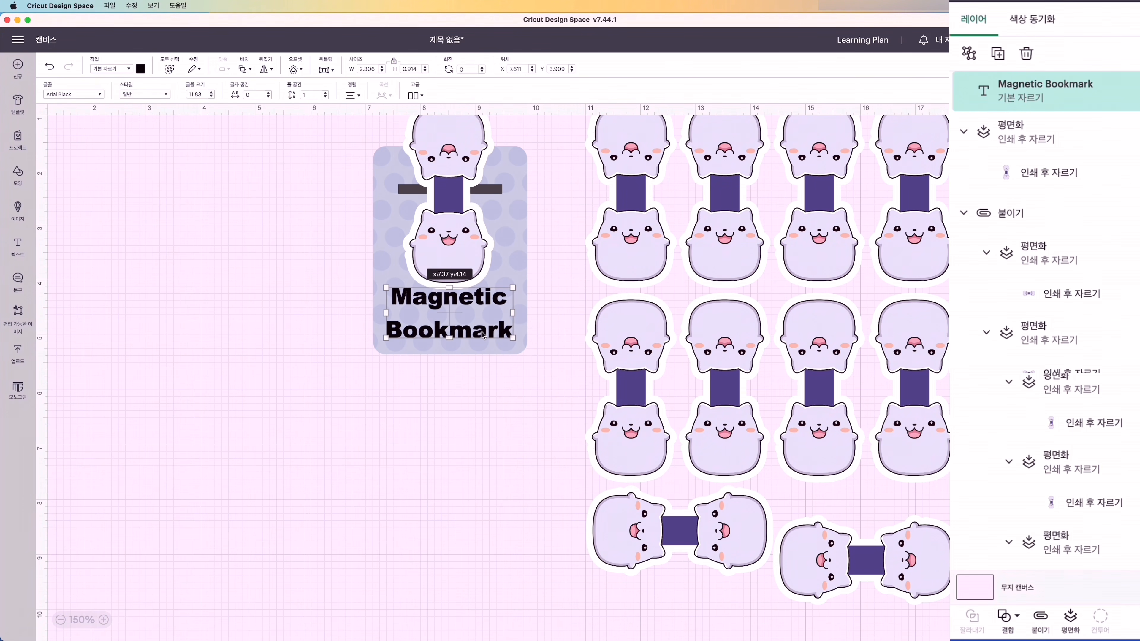
# - Ungroup the title into separate lines and nudge "Magnetic" down closer to "Bookmark"
pyautogui.click(413, 96)
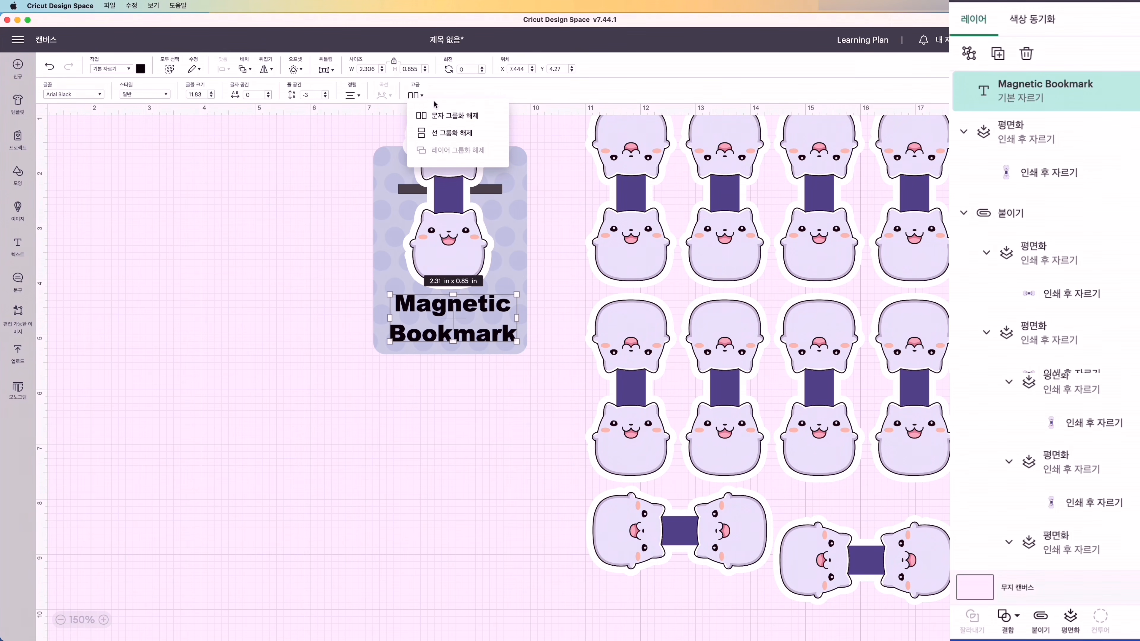
pyautogui.click(452, 139)
pyautogui.click(458, 310)
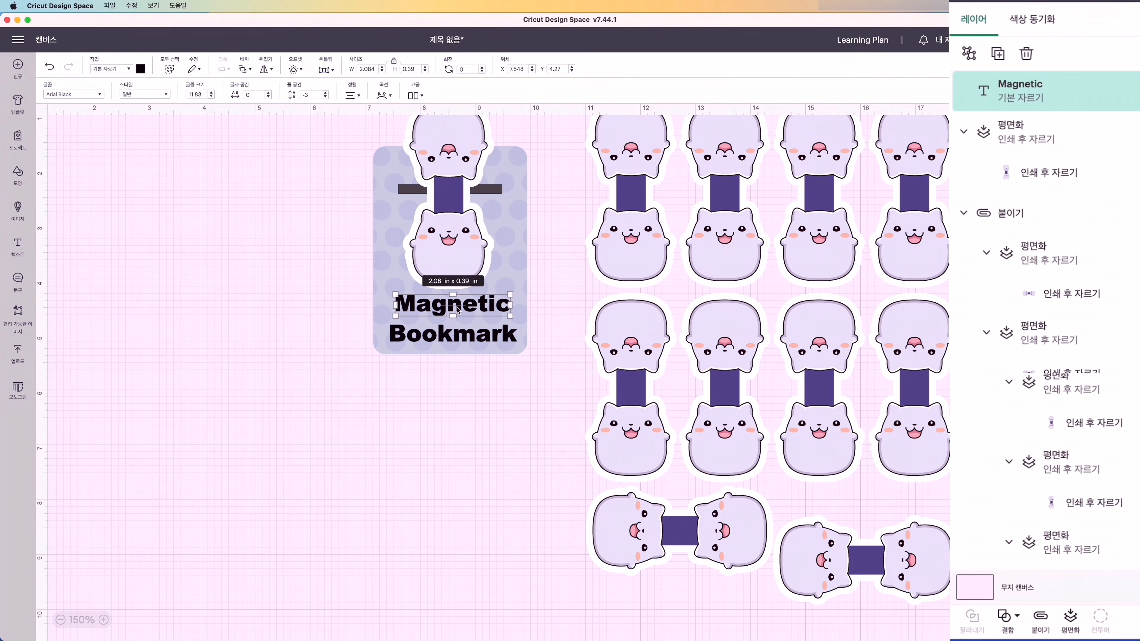
pyautogui.moveTo(458, 310); pyautogui.dragTo(458, 315)
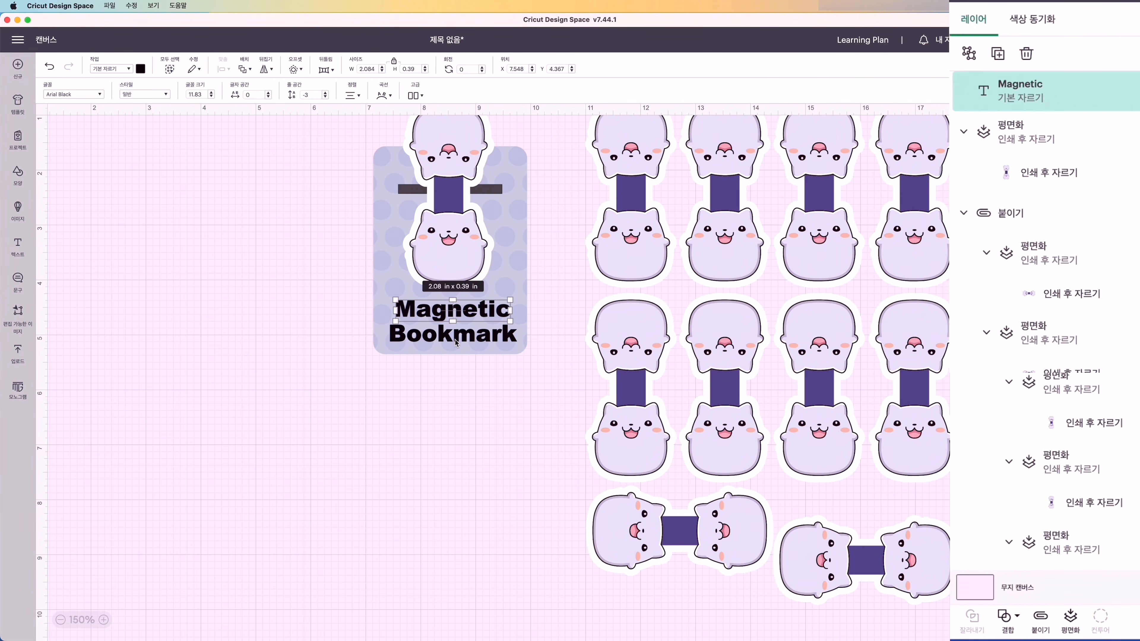
# - Move the cat copy off the card, then ungroup the polka-dot card and slice the slot bar out of it
pyautogui.click(467, 230)
pyautogui.moveTo(467, 229); pyautogui.dragTo(203, 221)
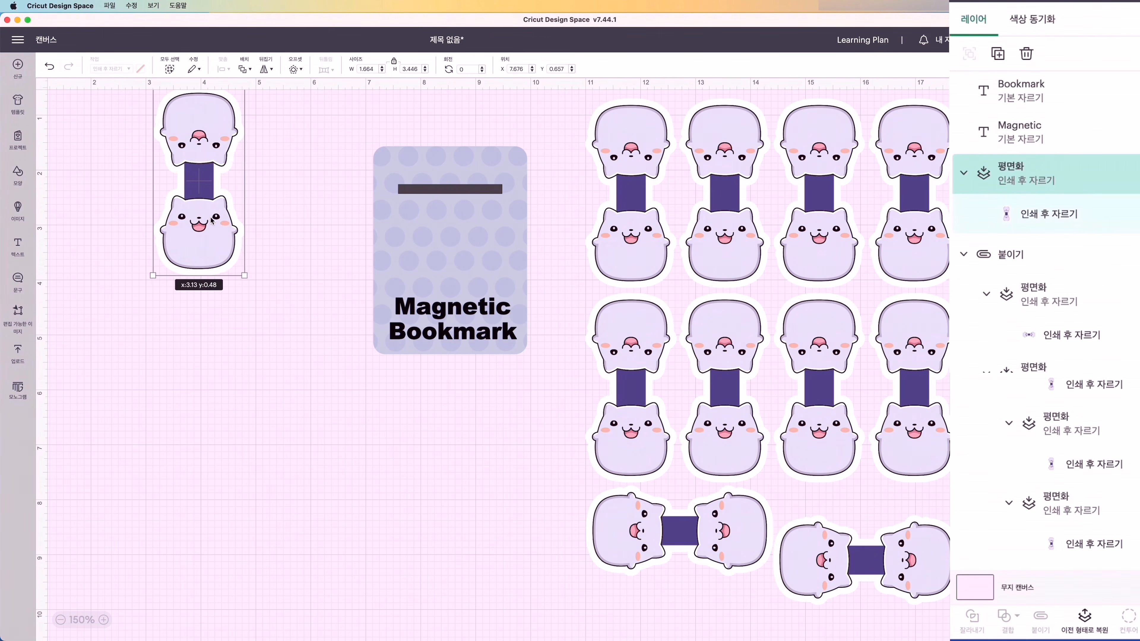
pyautogui.click(463, 192)
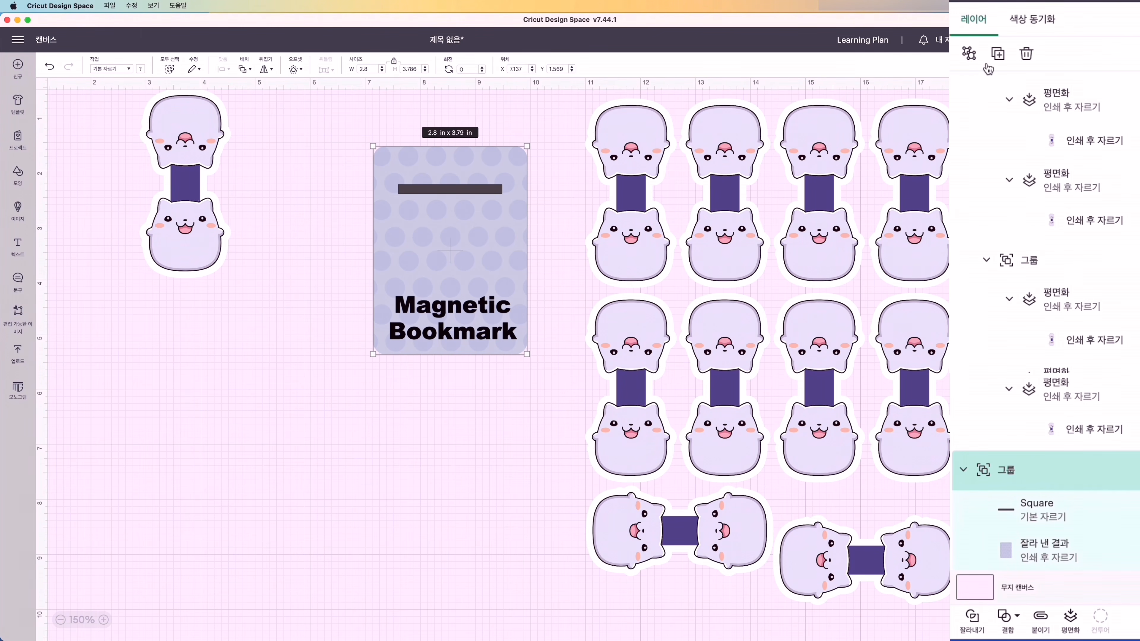
pyautogui.click(969, 53)
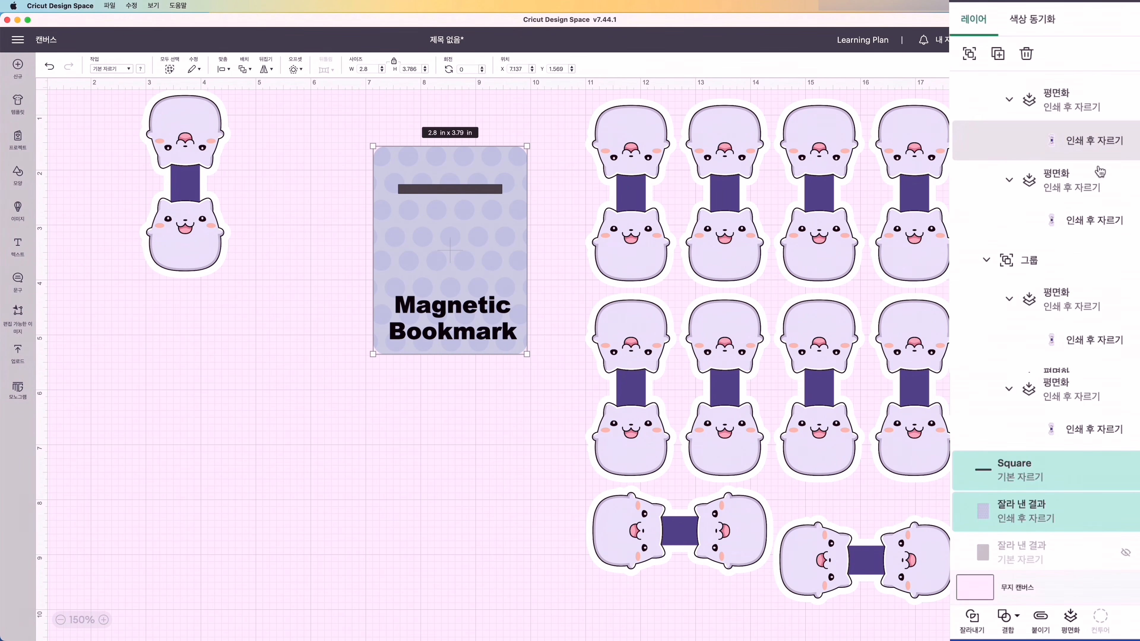
pyautogui.click(1039, 516)
pyautogui.keyDown('shift'); pyautogui.click(1050, 480); pyautogui.keyUp('shift')
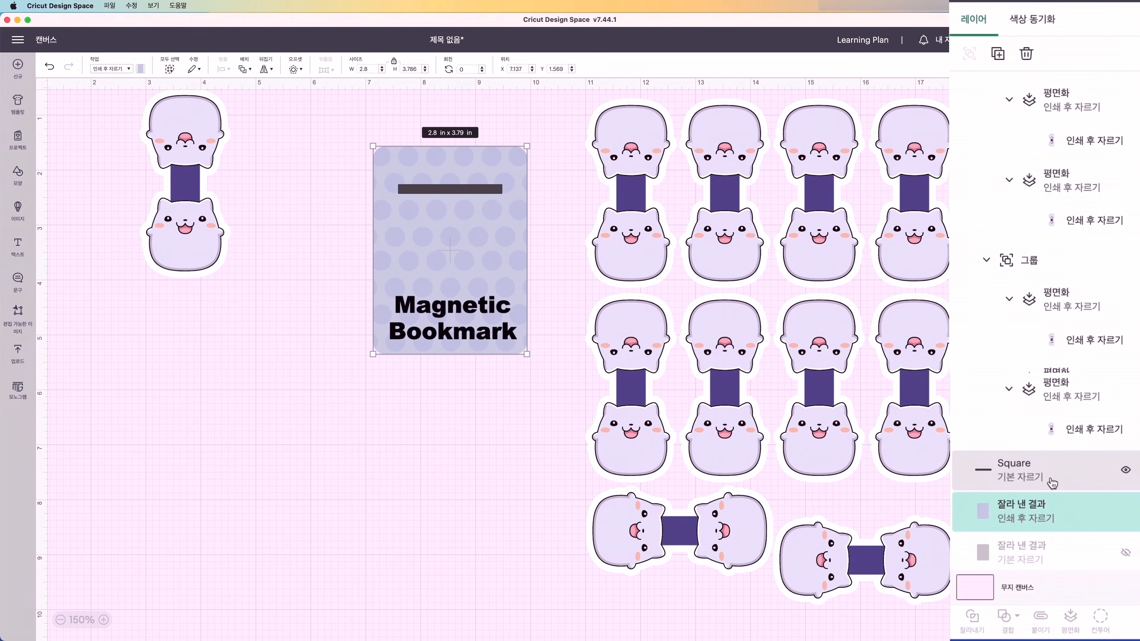
pyautogui.click(973, 621)
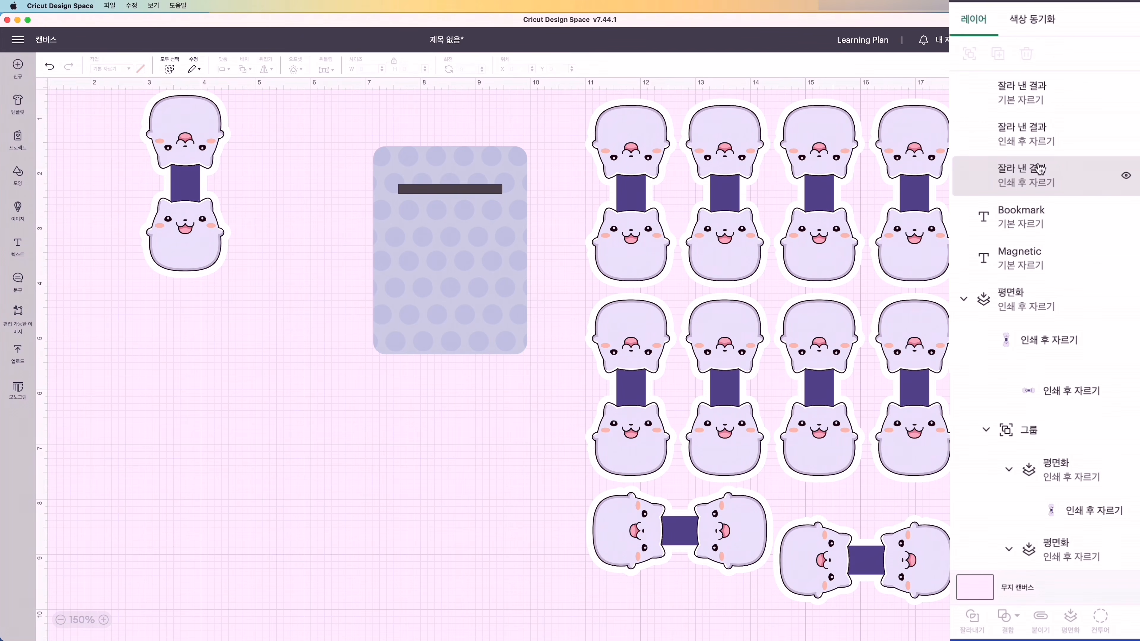
# - Delete the two sliced slot leftovers and move the polka-dot card's layer below the two text lines
pyautogui.keyDown('shift'); pyautogui.click(1032, 140); pyautogui.keyUp('shift')
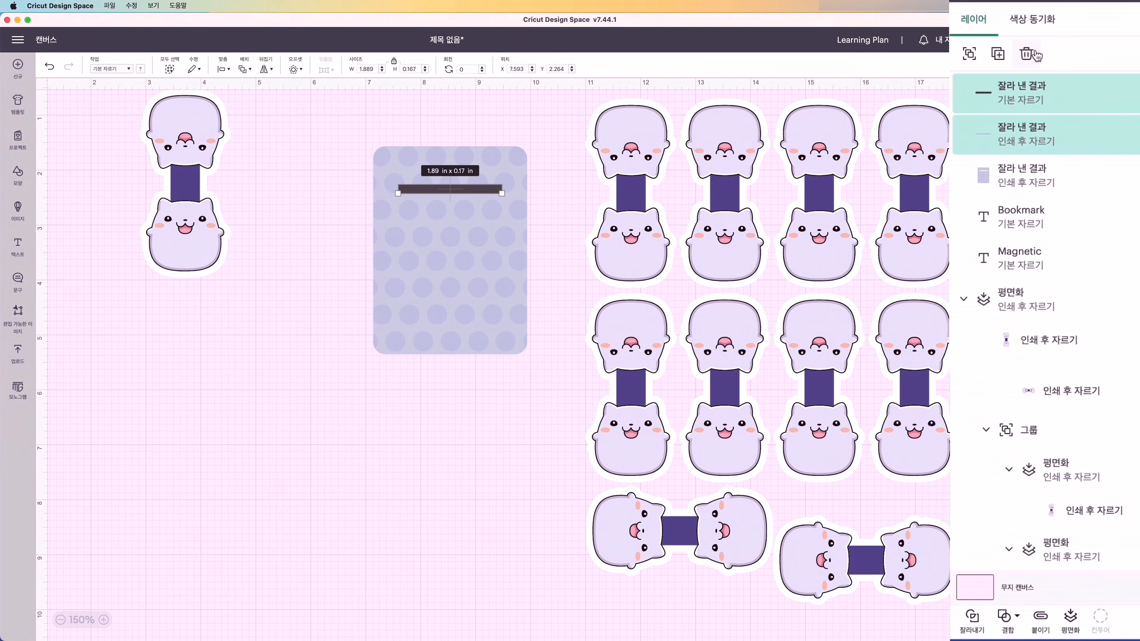
pyautogui.click(1028, 55)
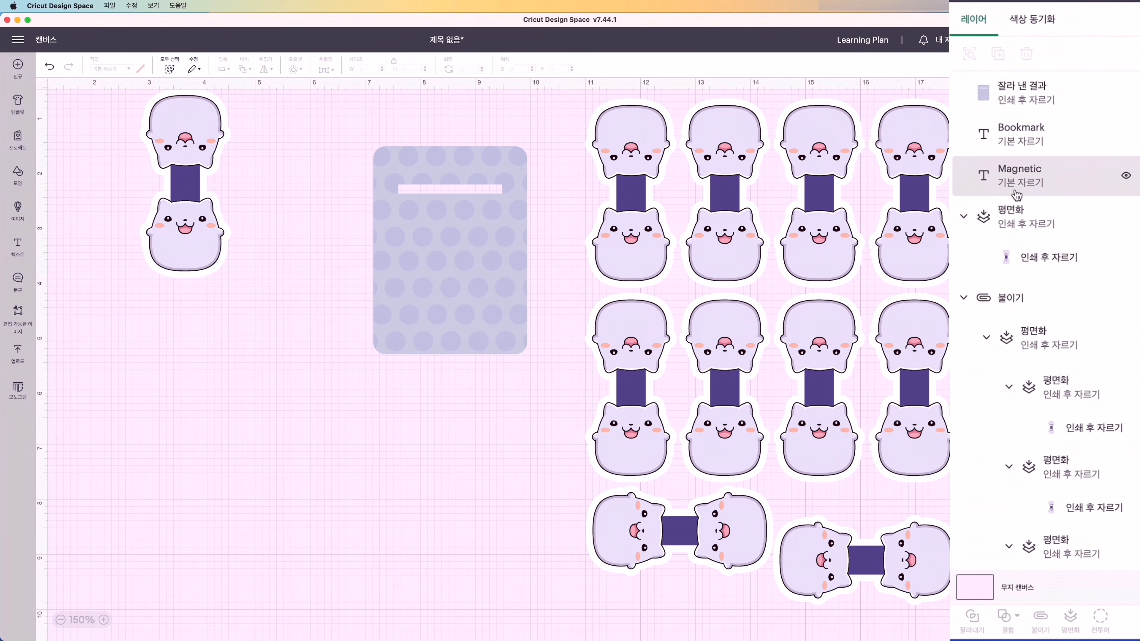
pyautogui.click(1052, 108)
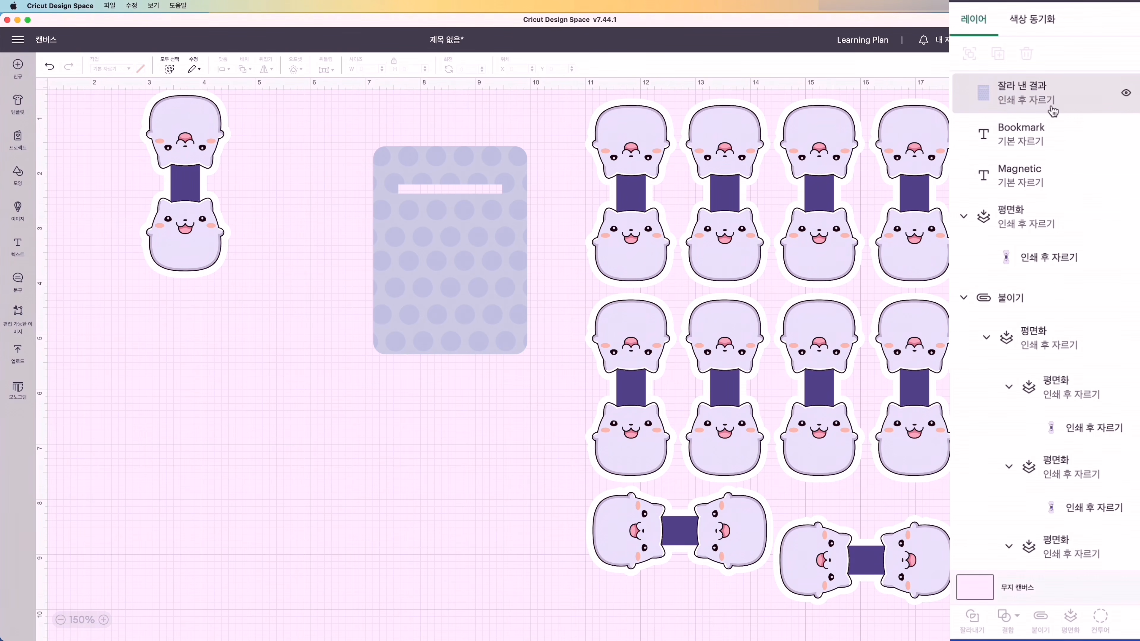
pyautogui.moveTo(1045, 98); pyautogui.dragTo(1050, 170)
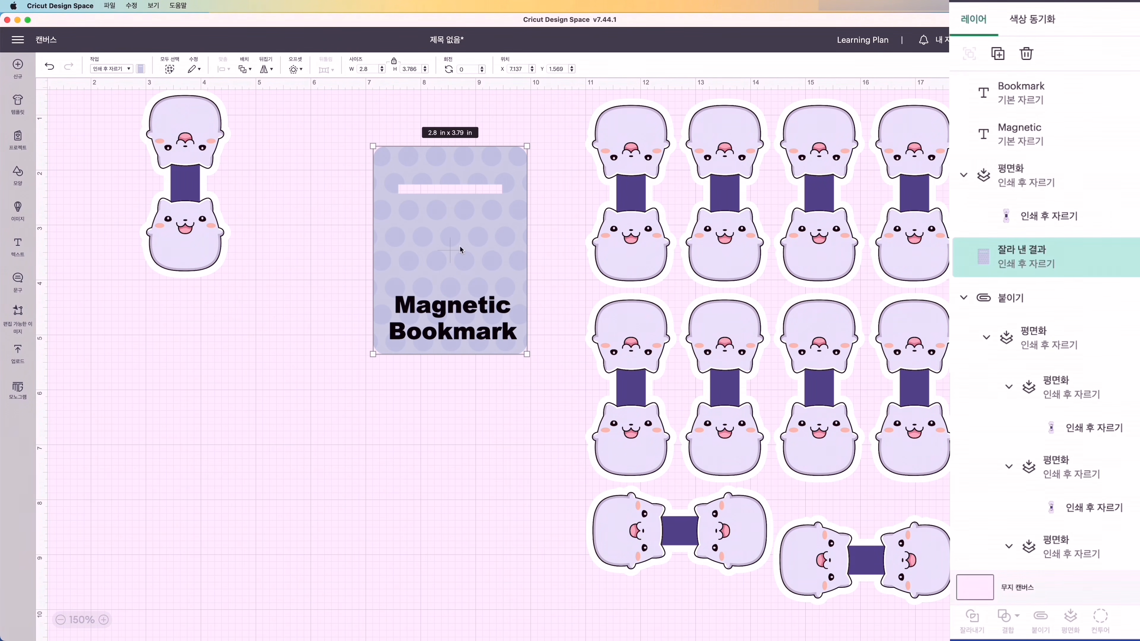
# - Flatten the slotted card together with both text lines and delete the spare cat piece from the canvas
pyautogui.click(350, 169)
pyautogui.moveTo(357, 138); pyautogui.dragTo(591, 400)
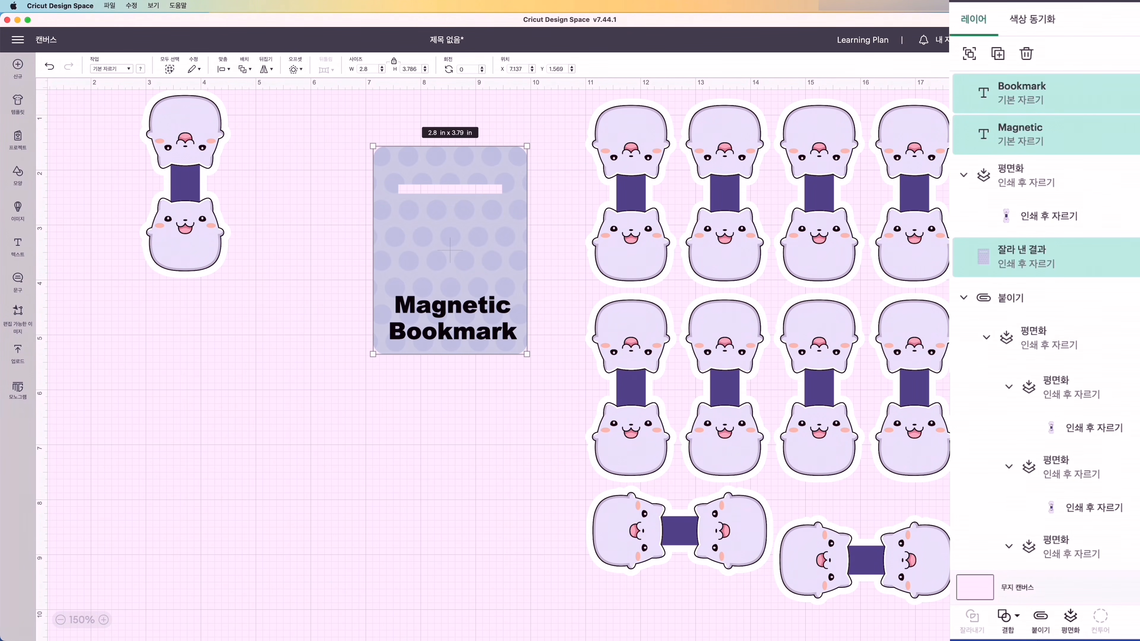
pyautogui.click(1077, 625)
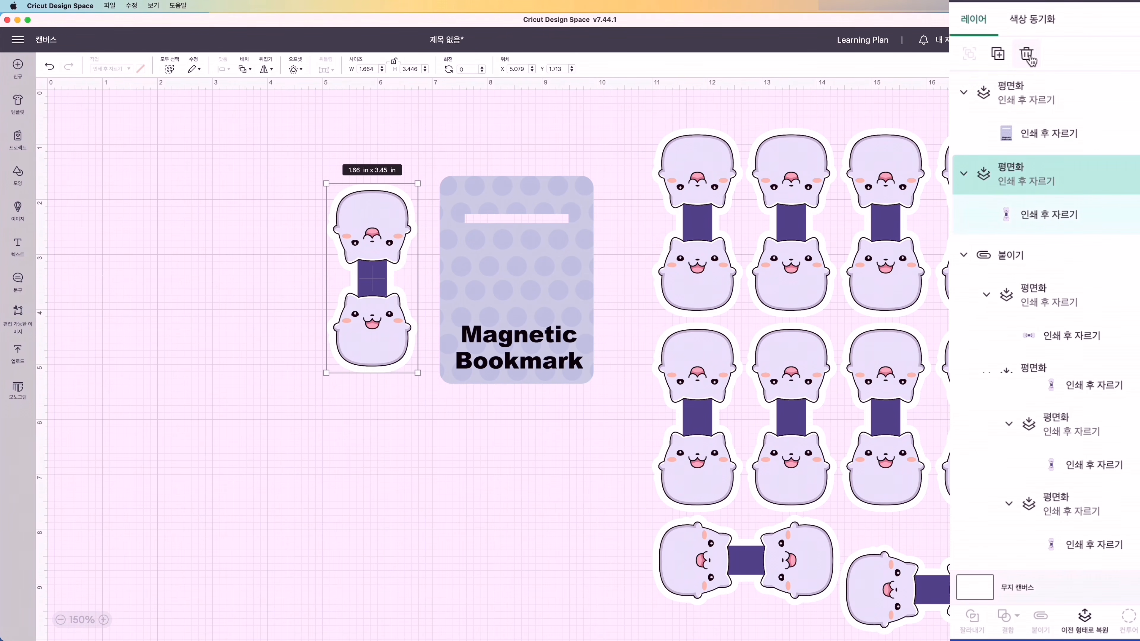
pyautogui.click(1028, 55)
# - Show the dark card, move it to the canvas's upper-left corner and place the bookmark card on it
pyautogui.scroll(-10, 1049, 426)
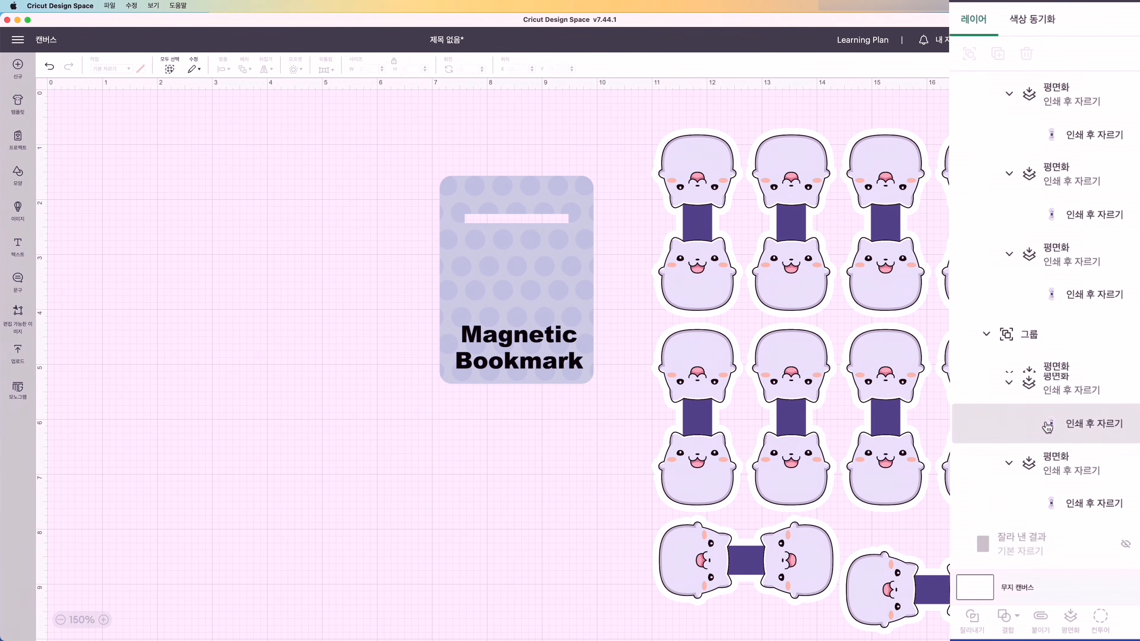
pyautogui.click(1125, 547)
pyautogui.moveTo(742, 318); pyautogui.dragTo(103, 287)
pyautogui.moveTo(491, 301); pyautogui.dragTo(111, 230)
# - Duplicate the bookmark card to make five on the dark card: two upright above, two turned sideways below, one upright beside them
pyautogui.click(998, 53)
pyautogui.moveTo(176, 400); pyautogui.dragTo(175, 390)
pyautogui.click(997, 53)
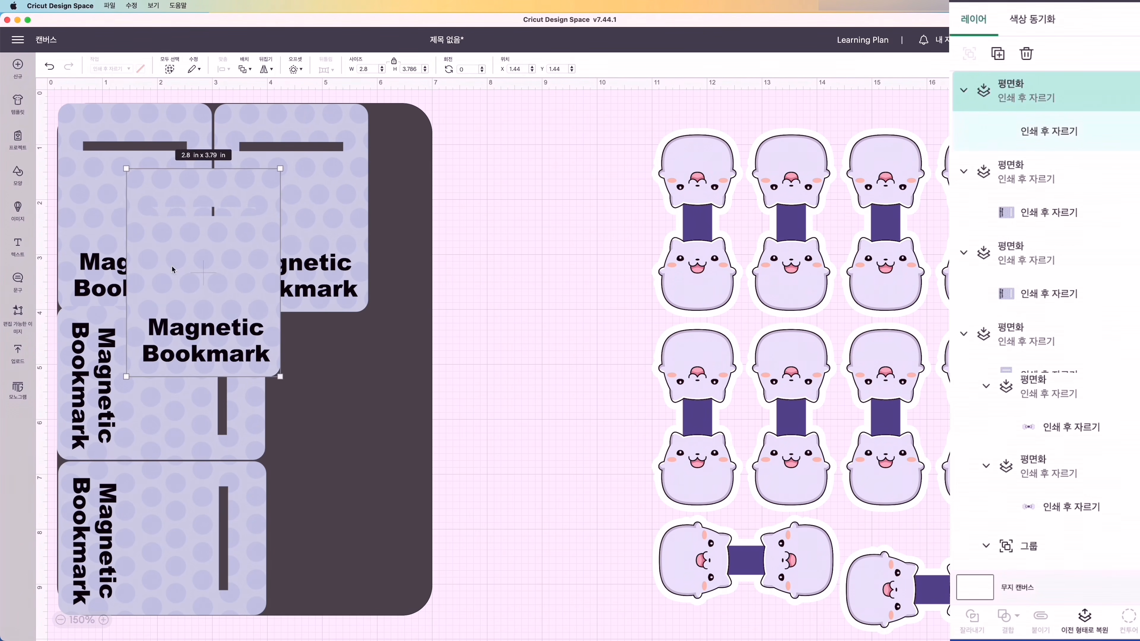
pyautogui.moveTo(204, 274); pyautogui.dragTo(350, 419)
# - Scale all five bookmark cards together to about 2.77 × 3.75 in each and tighten the placement of the upper ones
pyautogui.keyDown('shift'); pyautogui.click(1025, 172); pyautogui.keyUp('shift')
pyautogui.keyDown('shift'); pyautogui.click(1025, 253); pyautogui.keyUp('shift')
pyautogui.keyDown('shift'); pyautogui.click(1025, 334); pyautogui.keyUp('shift')
pyautogui.keyDown('shift'); pyautogui.click(1025, 371); pyautogui.keyUp('shift')
pyautogui.moveTo(429, 103); pyautogui.dragTo(425, 109)
pyautogui.moveTo(270, 178); pyautogui.dragTo(288, 173)
pyautogui.moveTo(142, 182); pyautogui.dragTo(143, 176)
pyautogui.moveTo(288, 171); pyautogui.dragTo(269, 171)
# - Align the two upper bookmark cards along their bottom edges and fit the fifth card close against its neighbours
pyautogui.click(199, 328)
pyautogui.click(191, 283)
pyautogui.click(166, 504)
pyautogui.keyDown('shift'); pyautogui.click(166, 395); pyautogui.keyUp('shift')
pyautogui.keyDown('shift'); pyautogui.click(161, 238); pyautogui.keyUp('shift')
pyautogui.click(265, 105)
pyautogui.keyDown('shift'); pyautogui.click(278, 225); pyautogui.keyUp('shift')
pyautogui.click(224, 69)
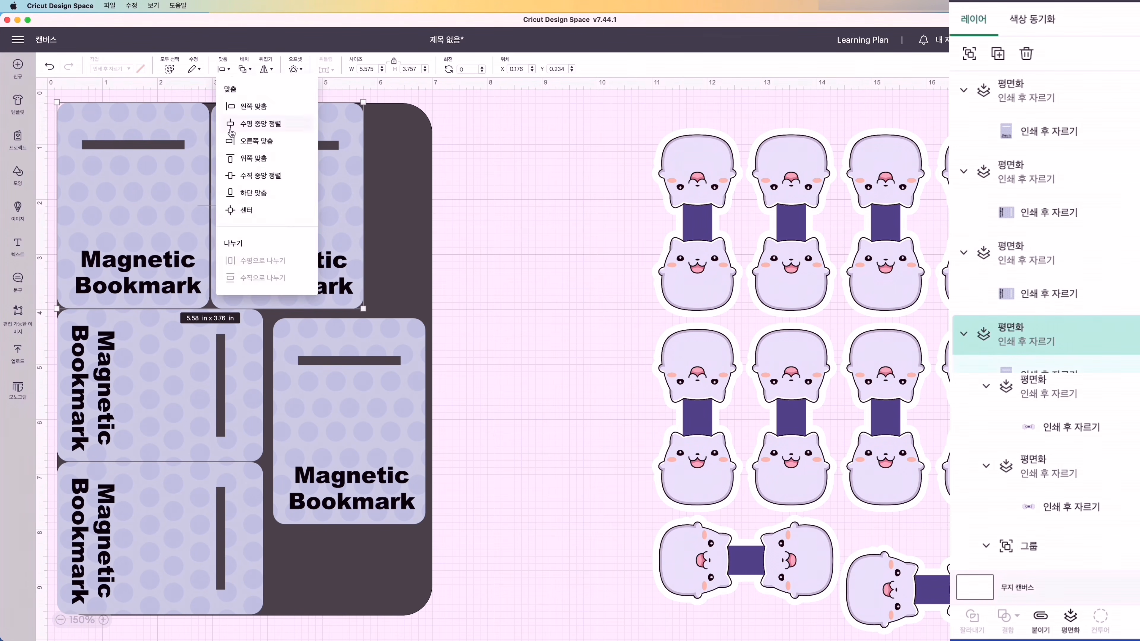
pyautogui.click(265, 193)
pyautogui.click(363, 467)
pyautogui.moveTo(363, 467); pyautogui.dragTo(354, 459)
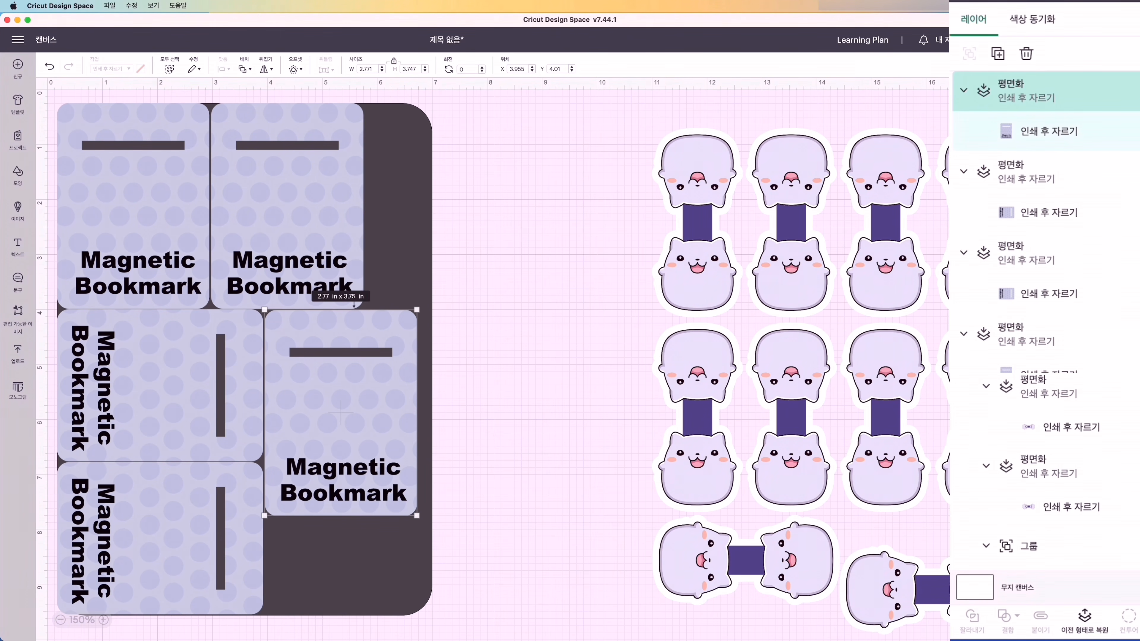
# - Hide the dark card, select all five bookmark cards and attach them together
pyautogui.scroll(-5, 965, 272)
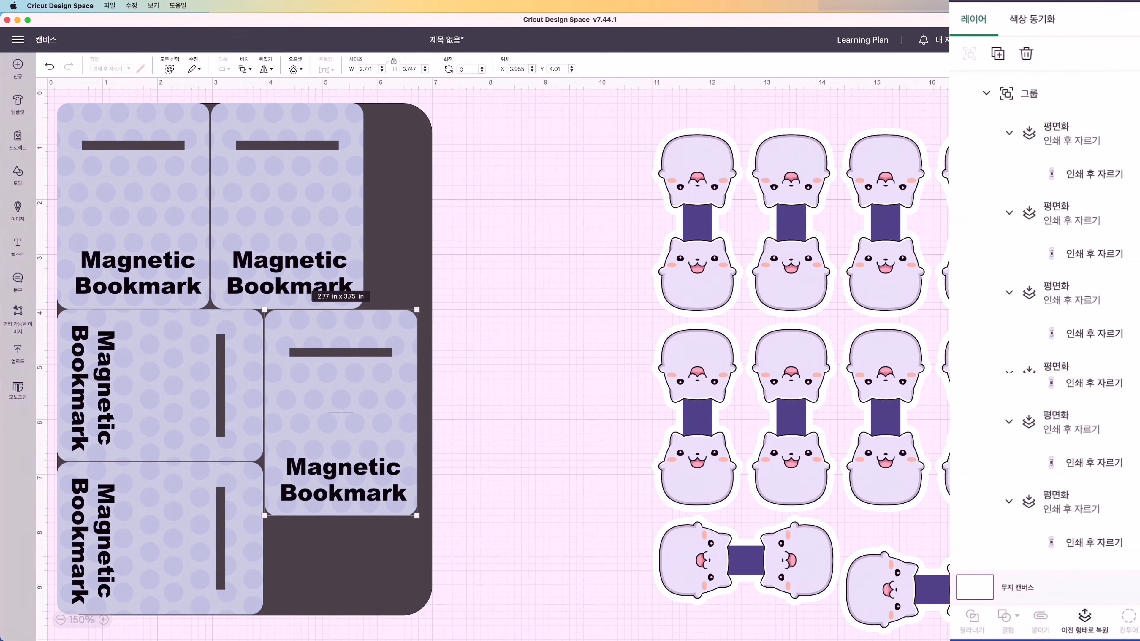
pyautogui.click(1126, 544)
pyautogui.moveTo(51, 92); pyautogui.dragTo(369, 455)
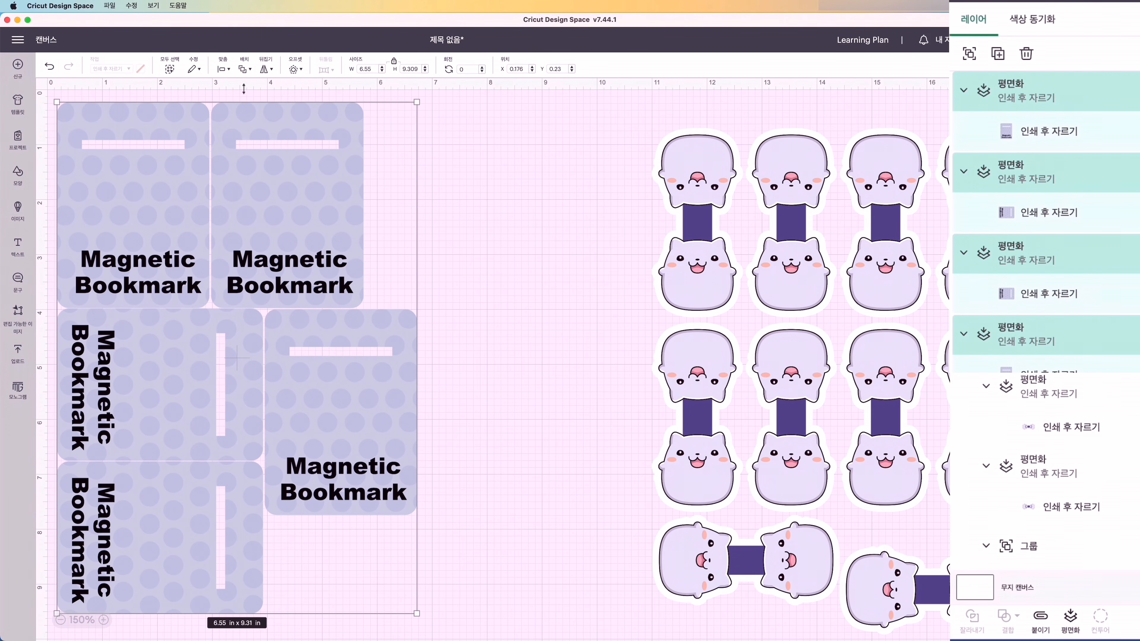
pyautogui.click(1040, 619)
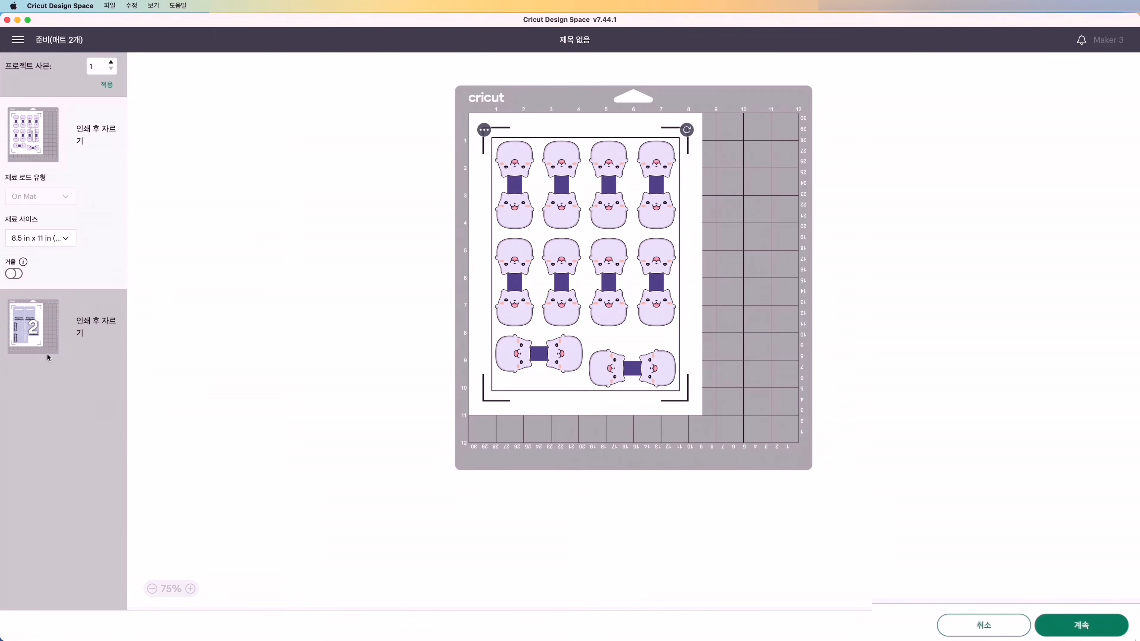
# - Send the cat bookmark sheet to the EPSON ET-2850 Series with bleed turned off and the system print dialog enabled
pyautogui.press('Return')
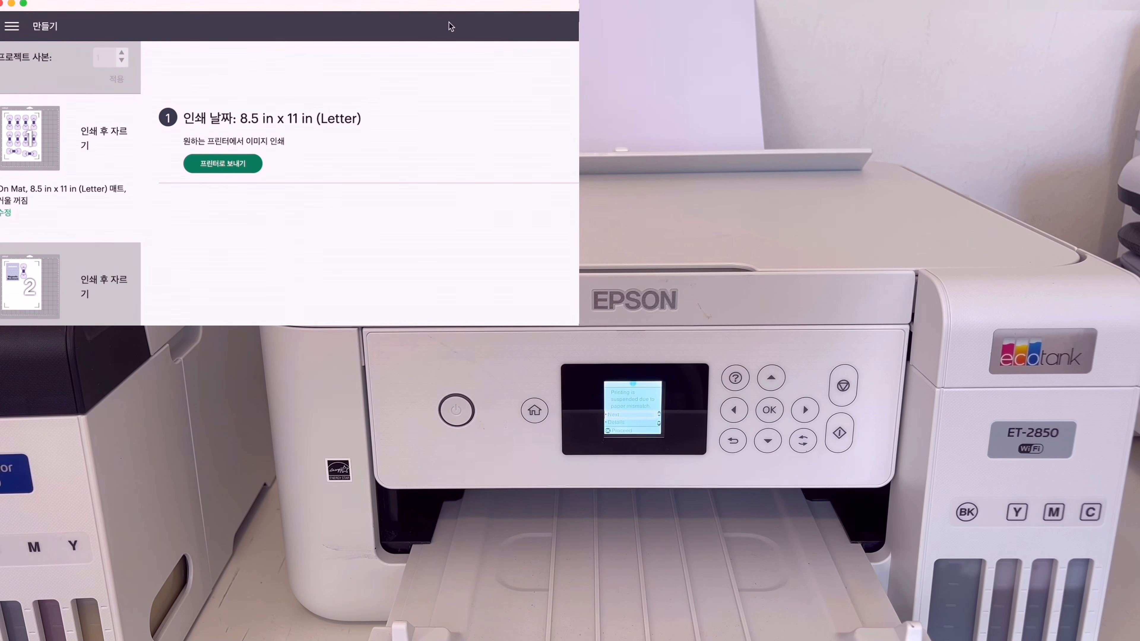
pyautogui.click(243, 171)
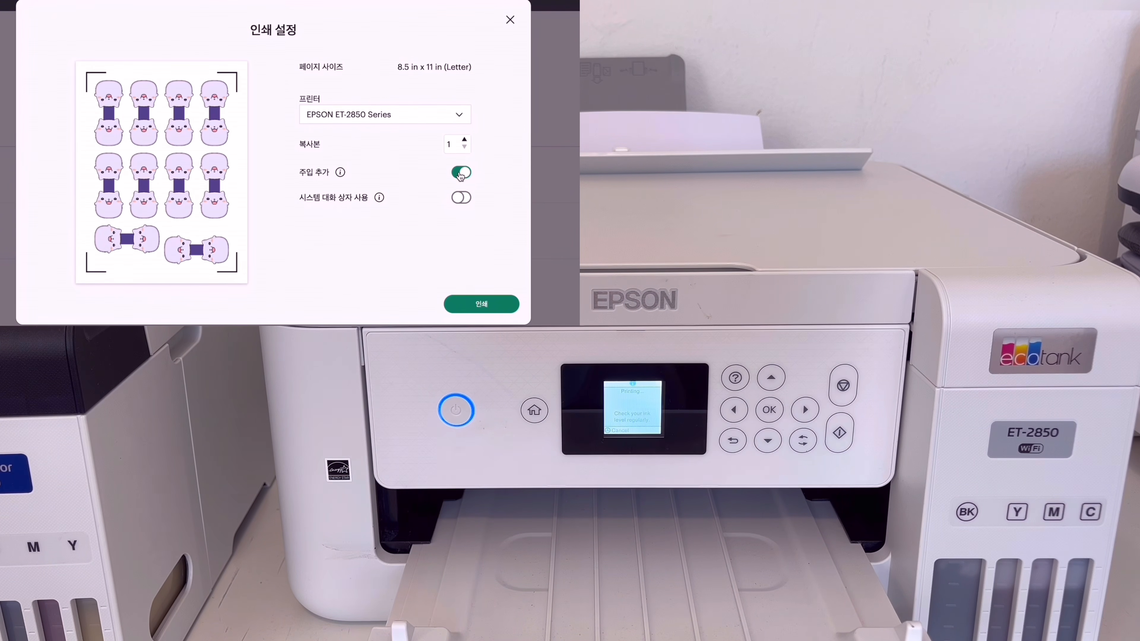
pyautogui.click(461, 174)
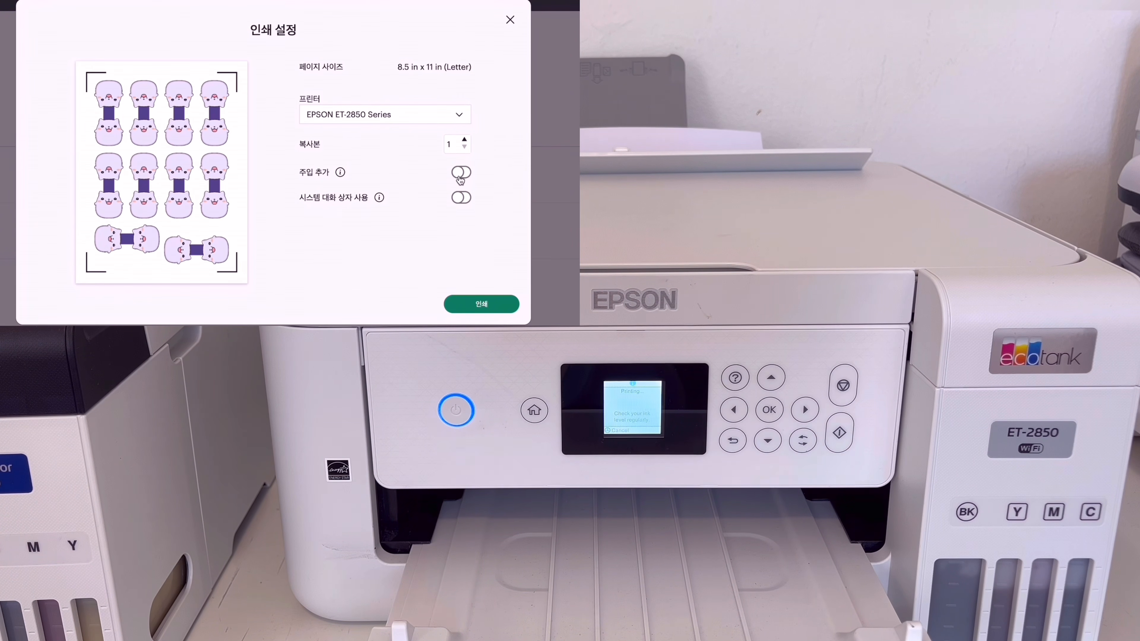
pyautogui.click(462, 198)
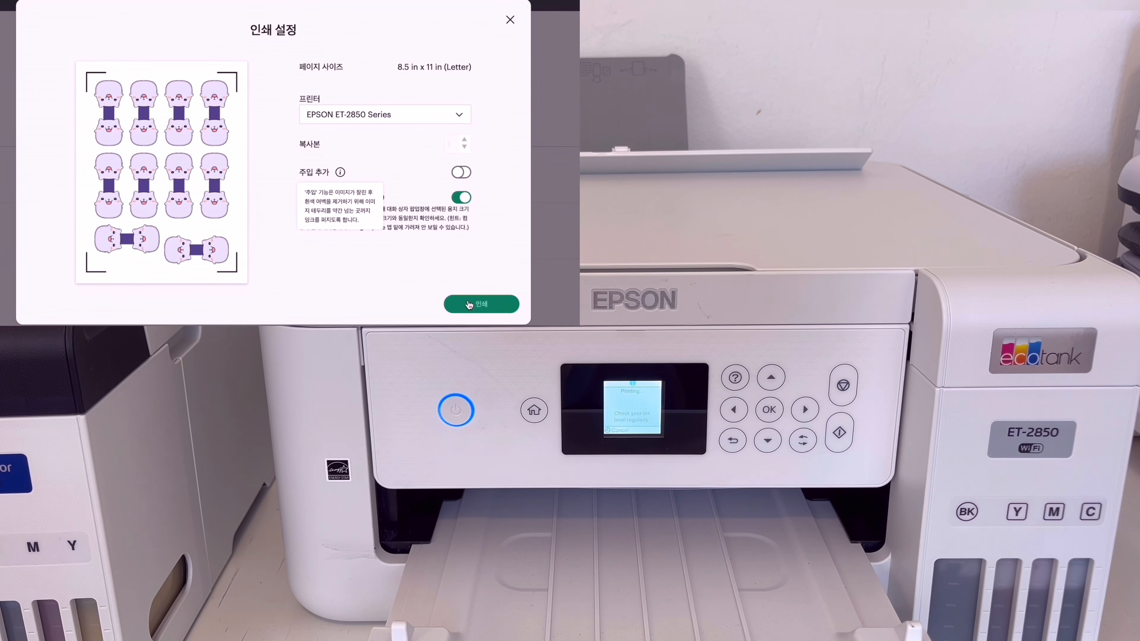
pyautogui.click(469, 305)
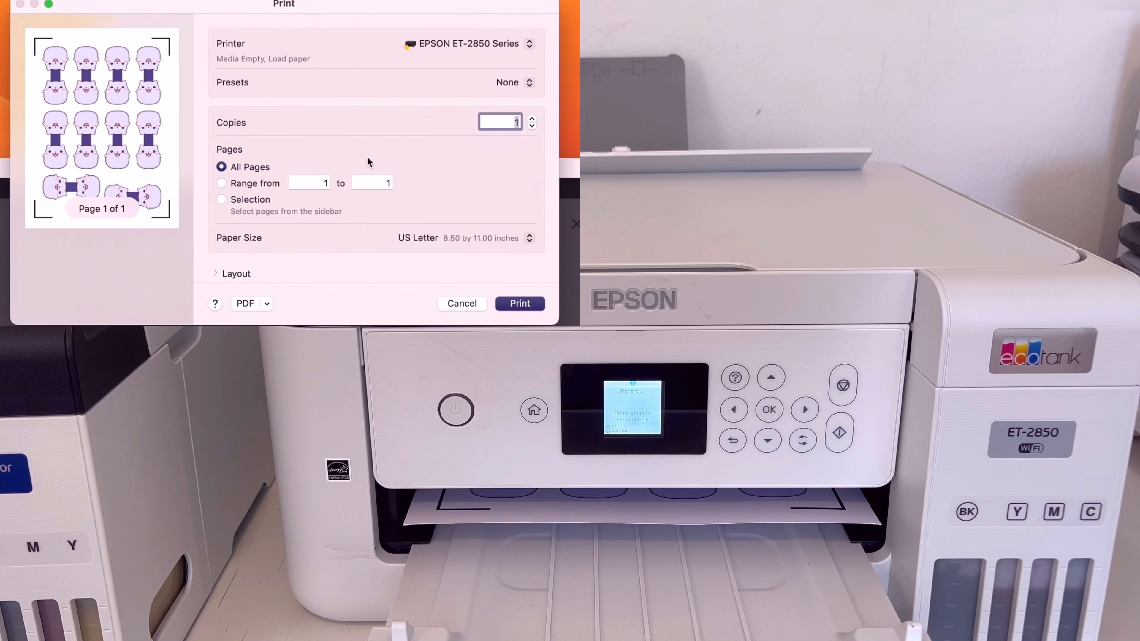
# - Keep the EPSON ET-2850 Series as printer and set the cat sheet's media type to Photo Paper Glossy in the print settings
pyautogui.click(531, 44)
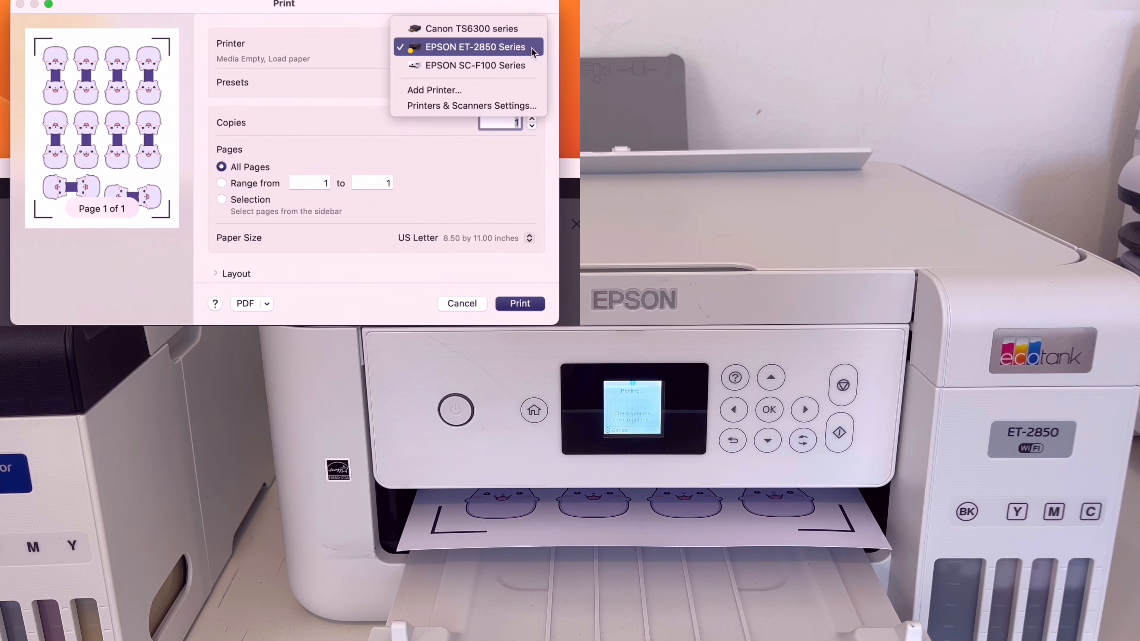
pyautogui.click(533, 49)
pyautogui.scroll(-3, 463, 148)
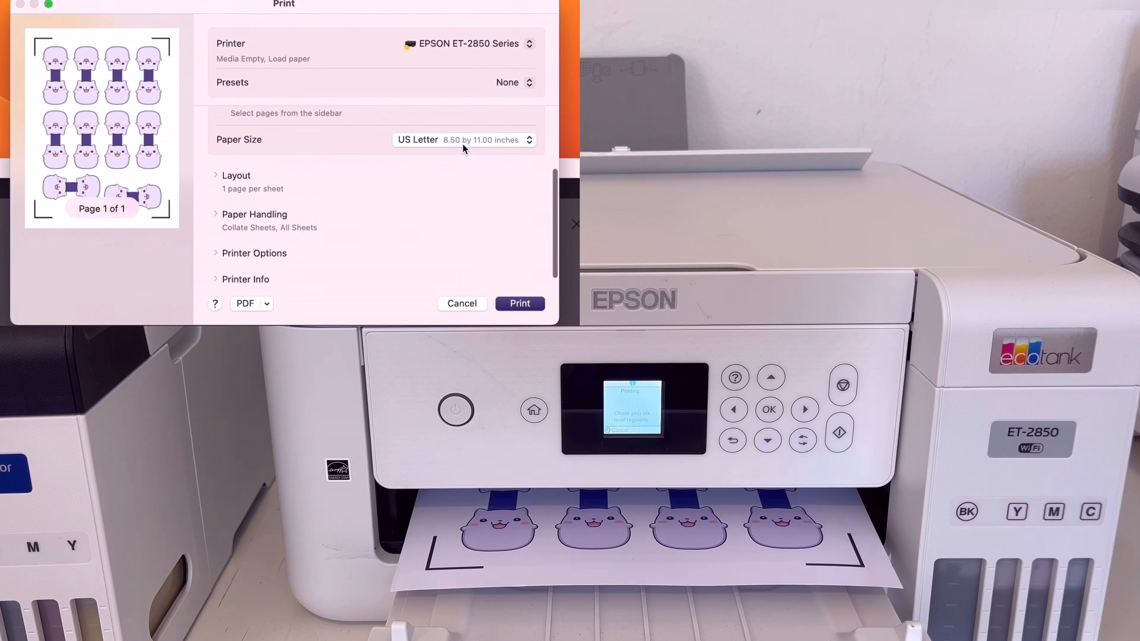
pyautogui.click(259, 248)
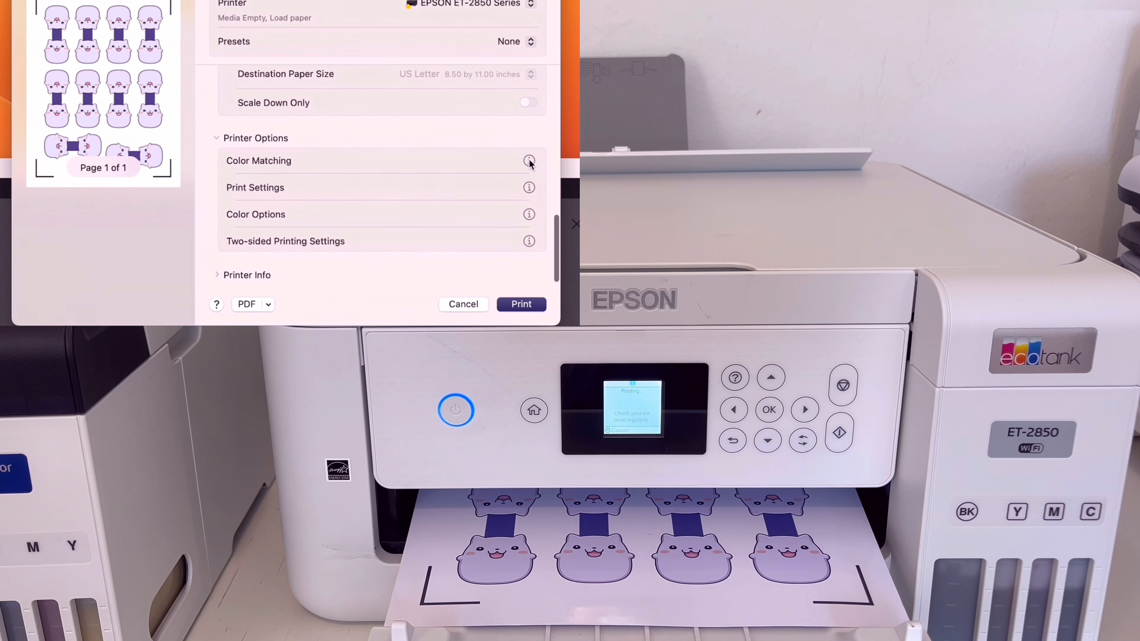
pyautogui.click(530, 187)
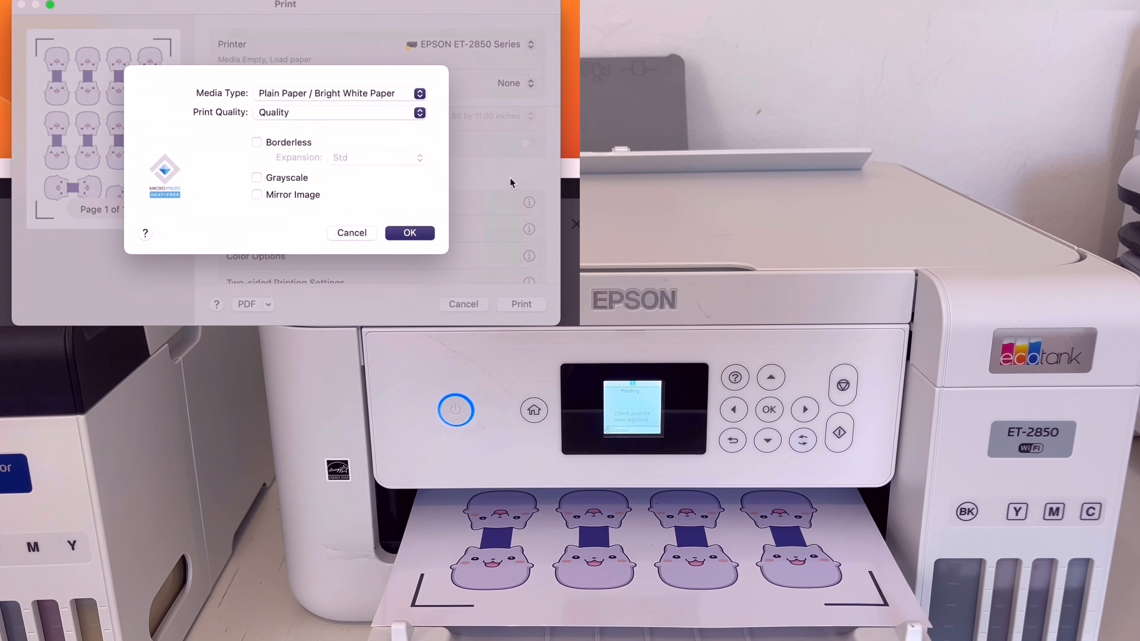
pyautogui.click(424, 96)
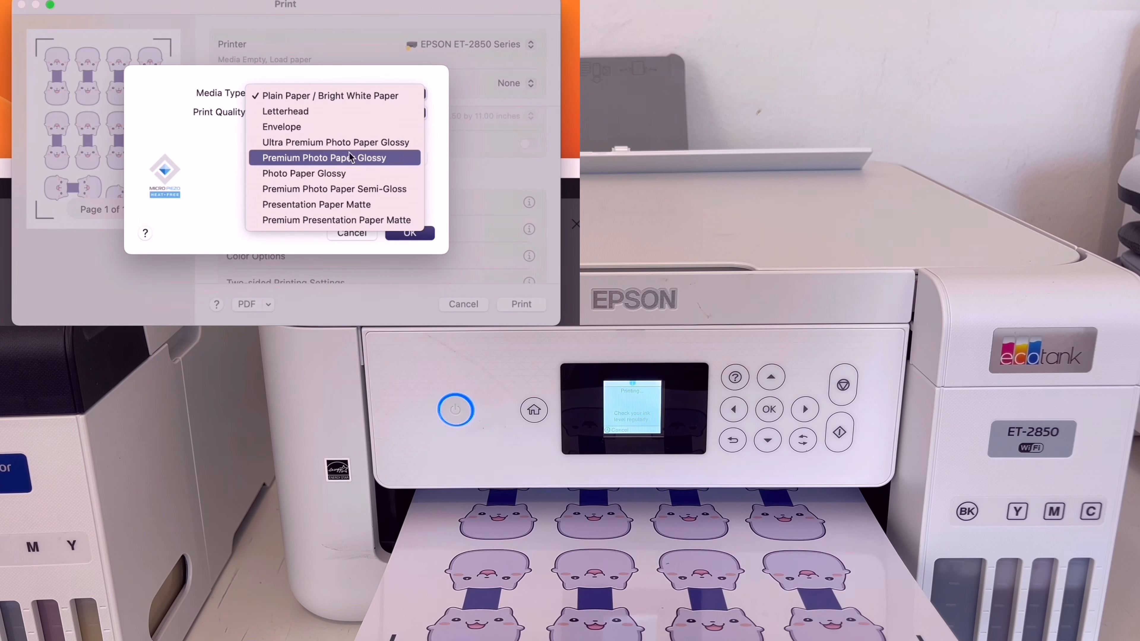
pyautogui.click(326, 175)
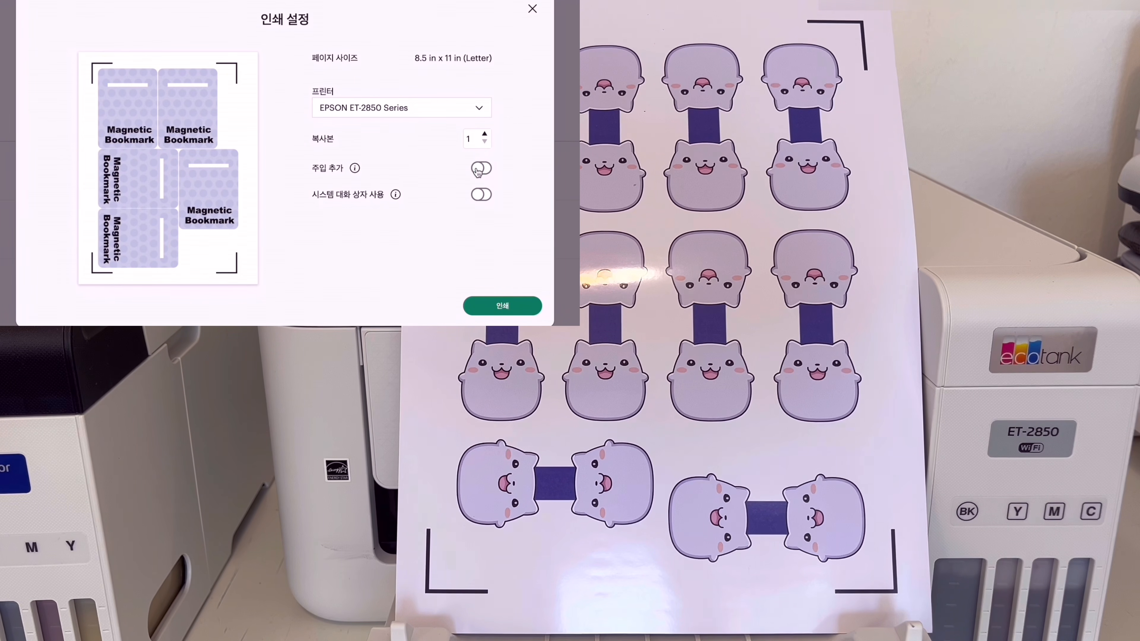
# - Send the Magnetic Bookmark card sheet to the printer with the system print dialog enabled
pyautogui.click(482, 195)
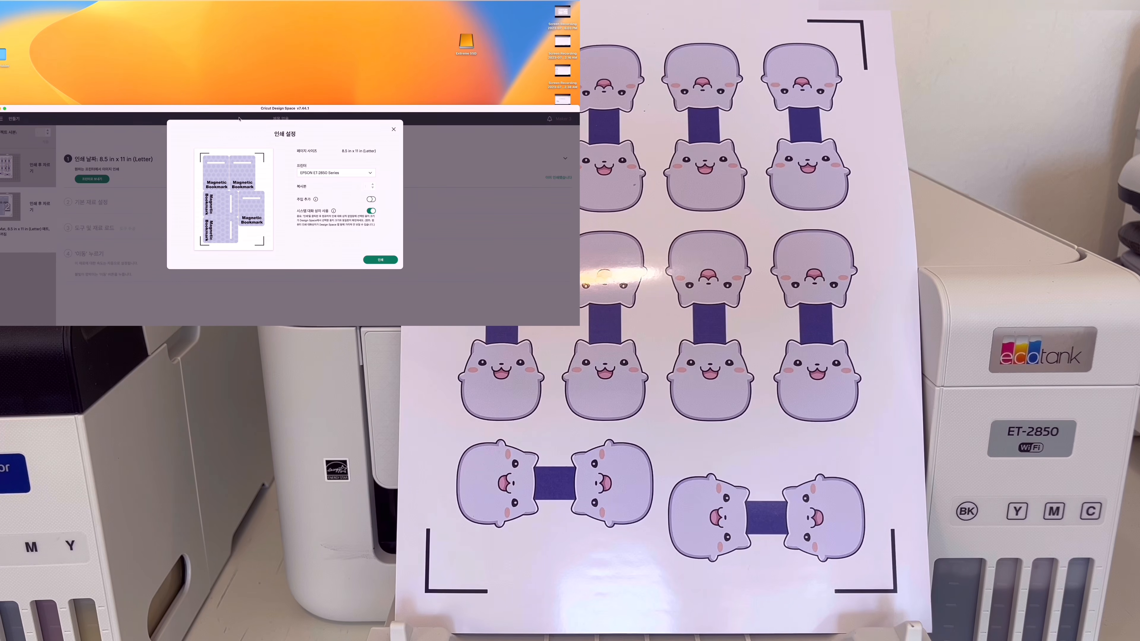
pyautogui.moveTo(241, 156); pyautogui.dragTo(243, 166)
pyautogui.click(381, 313)
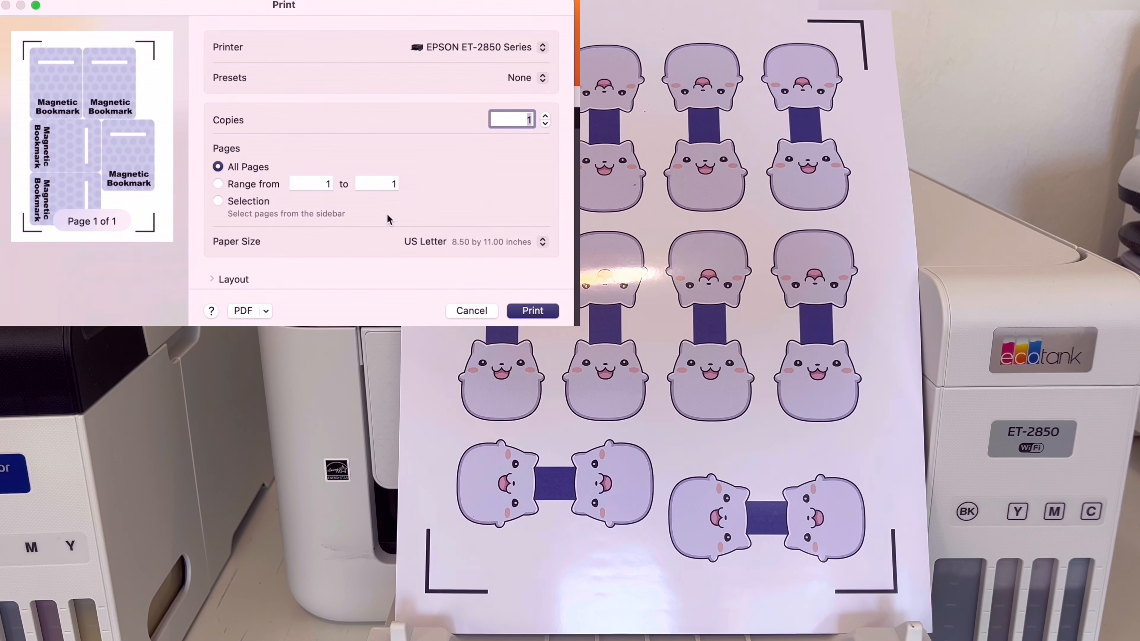
# - Confirm the card sheet's print settings with Plain Paper / Bright White Paper as media type and Normal print quality
pyautogui.scroll(-5, 472, 131)
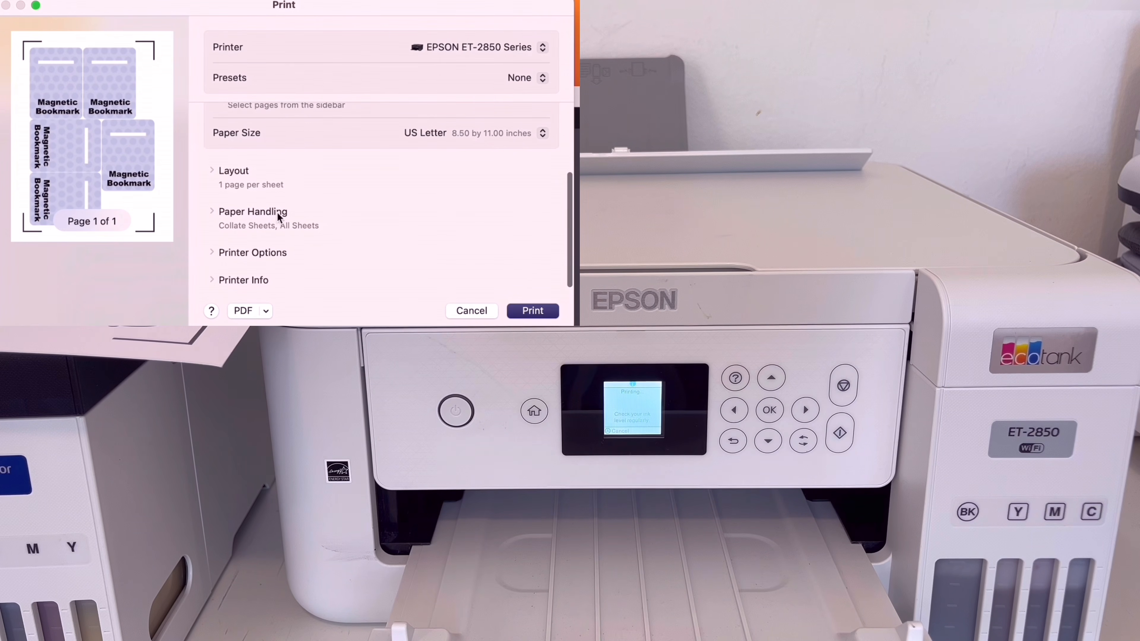
pyautogui.click(264, 254)
pyautogui.click(259, 206)
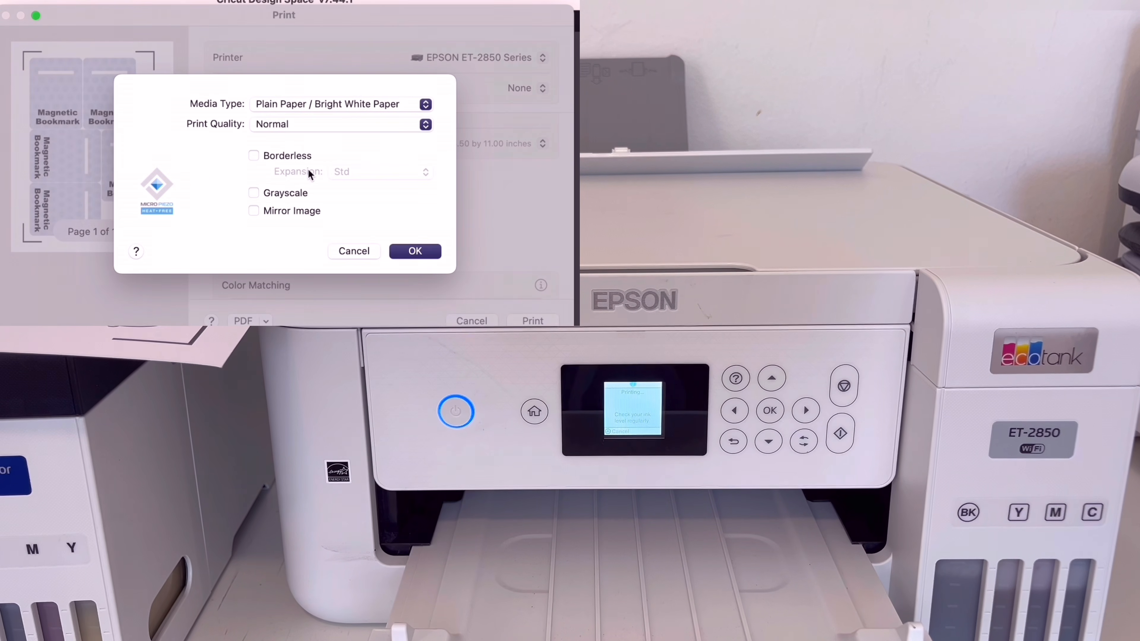
pyautogui.click(426, 124)
pyautogui.click(399, 125)
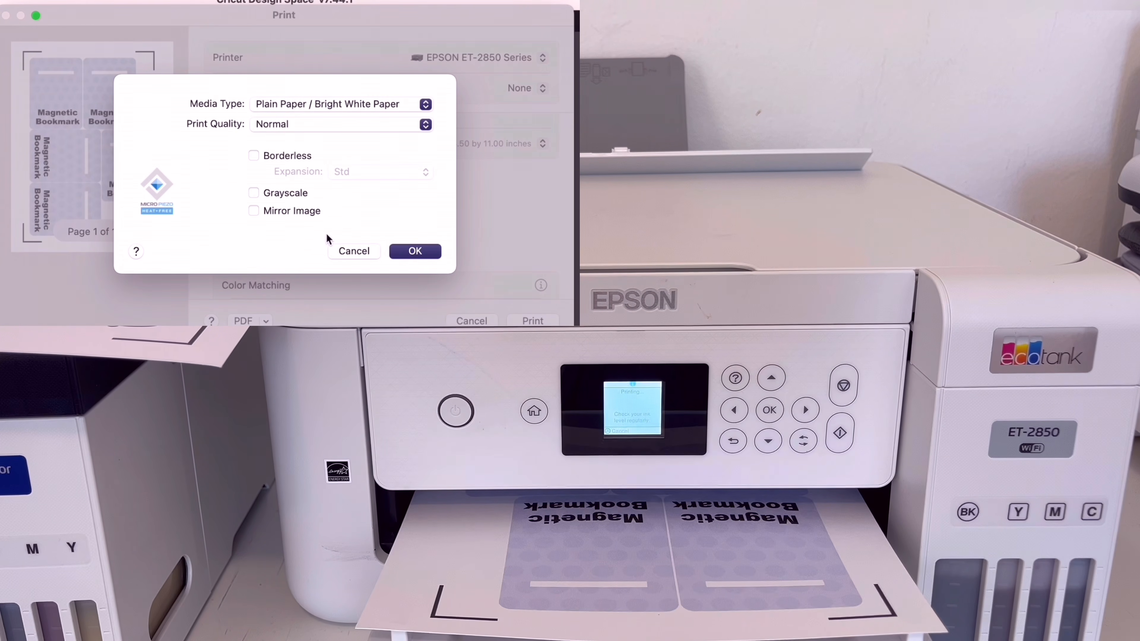
pyautogui.click(413, 251)
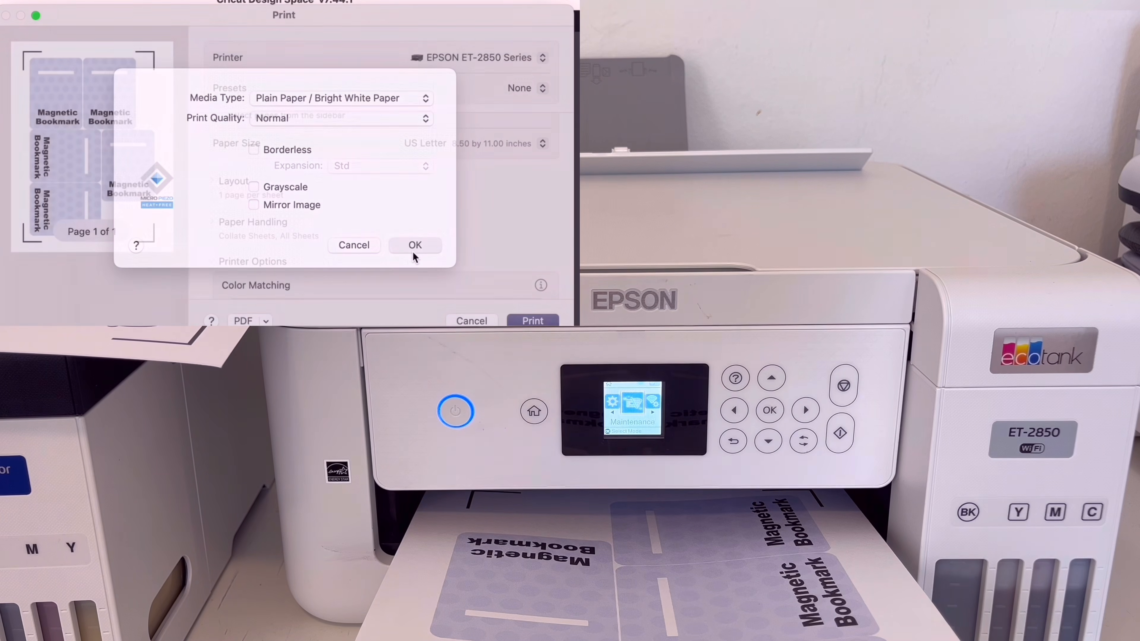